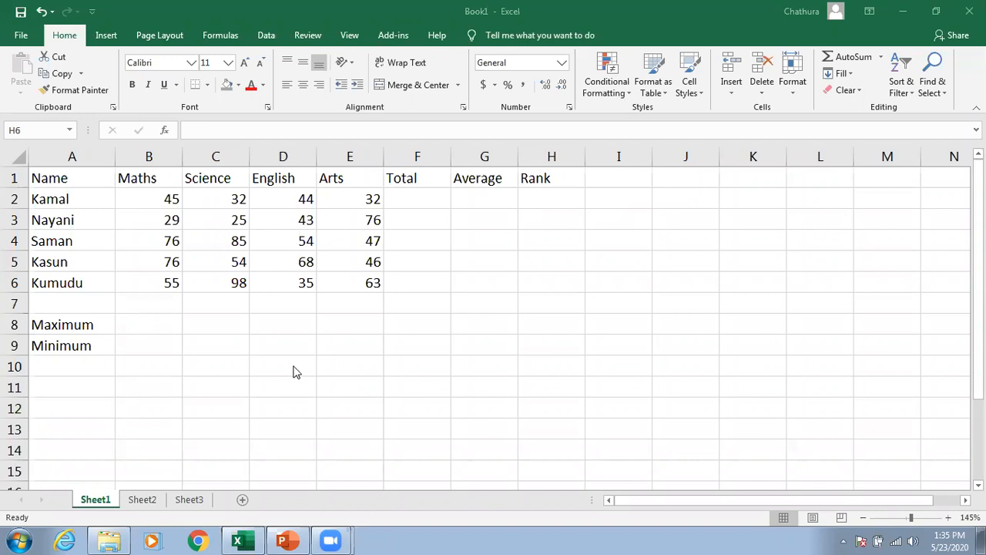
# Step: Make the header row A1:H1 bold and fill it with White, Background 1, Darker 35%
pyautogui.click(268, 365)
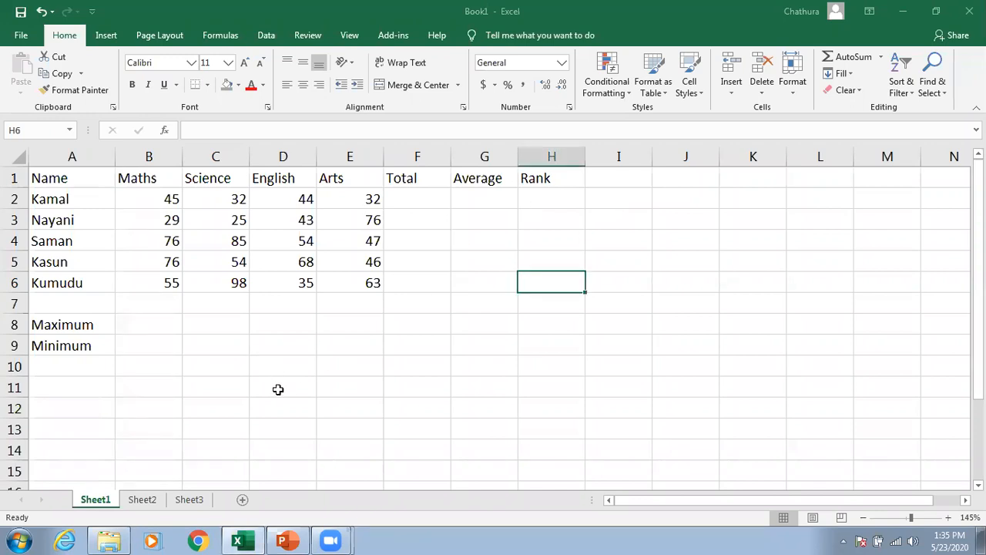
pyautogui.moveTo(48, 178); pyautogui.dragTo(546, 176)
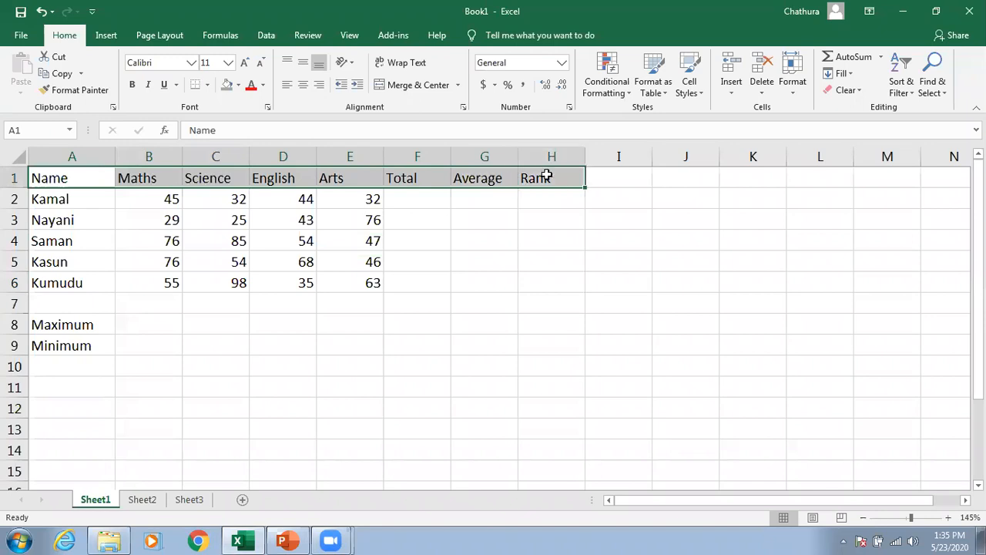
pyautogui.click(357, 235)
pyautogui.moveTo(82, 173); pyautogui.dragTo(528, 182)
pyautogui.click(131, 86)
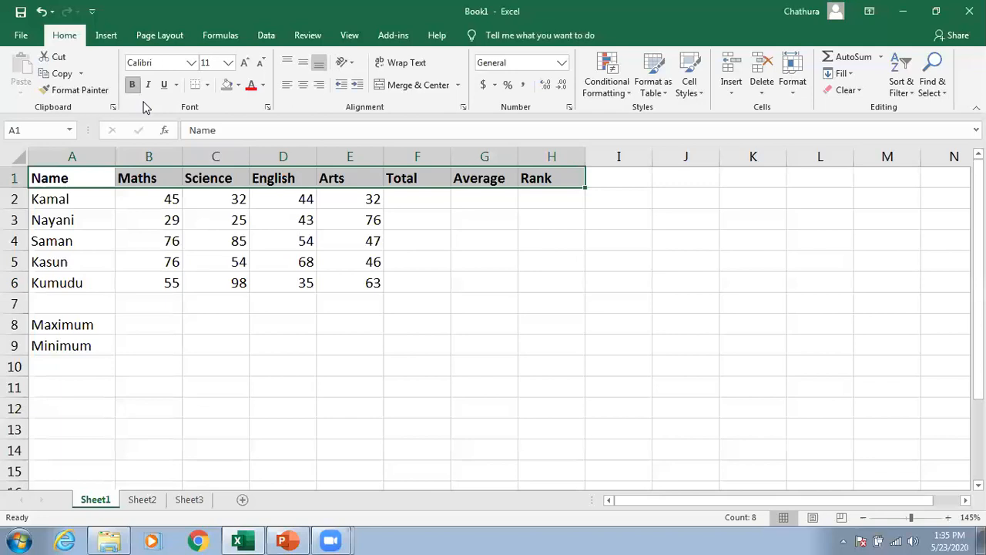
pyautogui.click(237, 86)
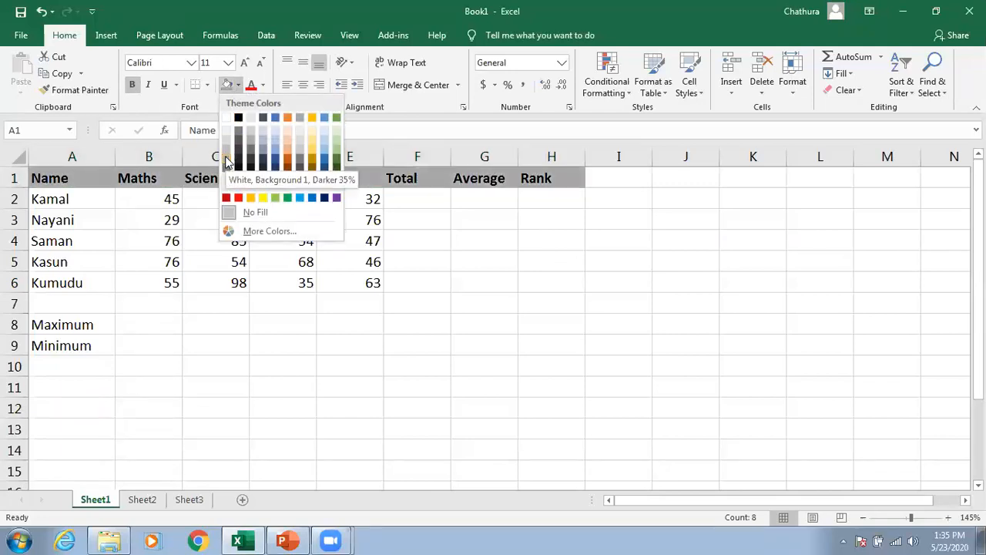
pyautogui.click(226, 161)
pyautogui.click(151, 366)
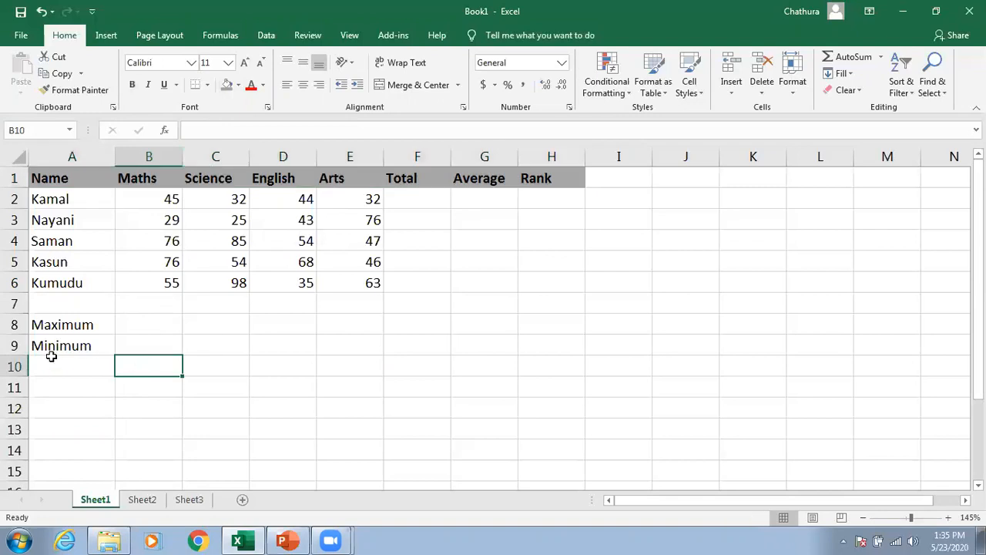
# Step: Fill the Maximum and Minimum labels in A8:A9 with the same grey and make them bold
pyautogui.moveTo(67, 325); pyautogui.dragTo(67, 339)
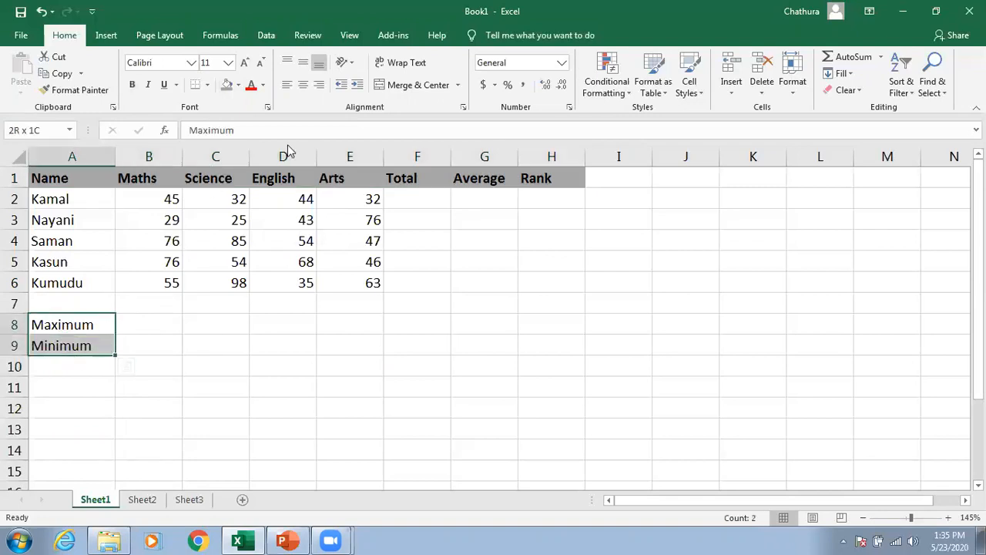
pyautogui.click(227, 85)
pyautogui.click(132, 84)
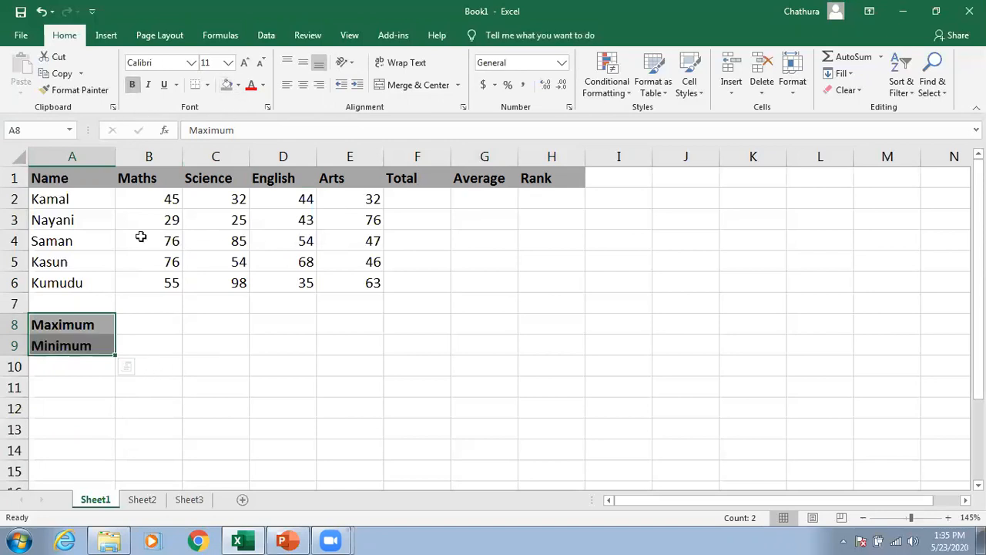
pyautogui.click(169, 350)
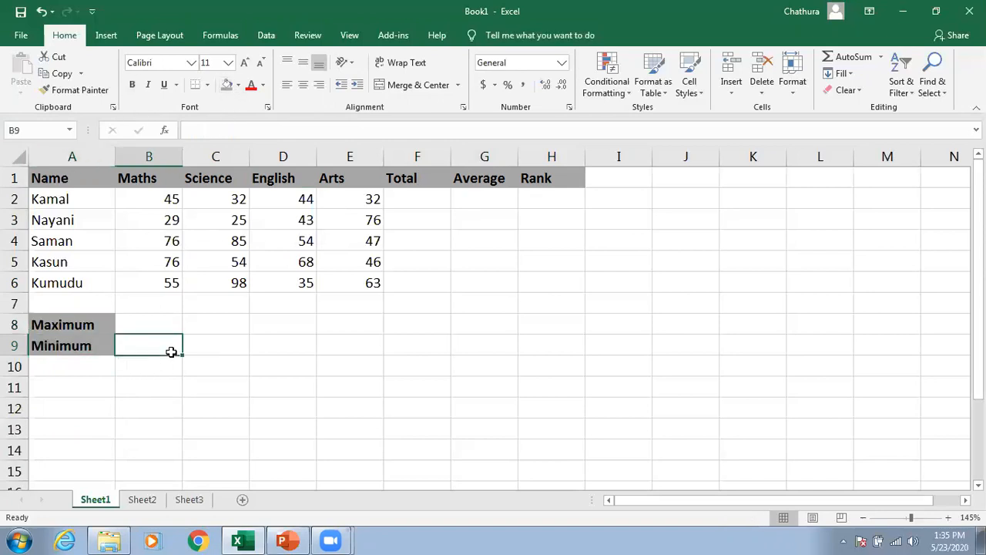
# Step: Review the marks table and the empty Total, Average, Rank, Maximum and Minimum cells to be calculated
pyautogui.moveTo(39, 198); pyautogui.dragTo(234, 260)
pyautogui.click(44, 199)
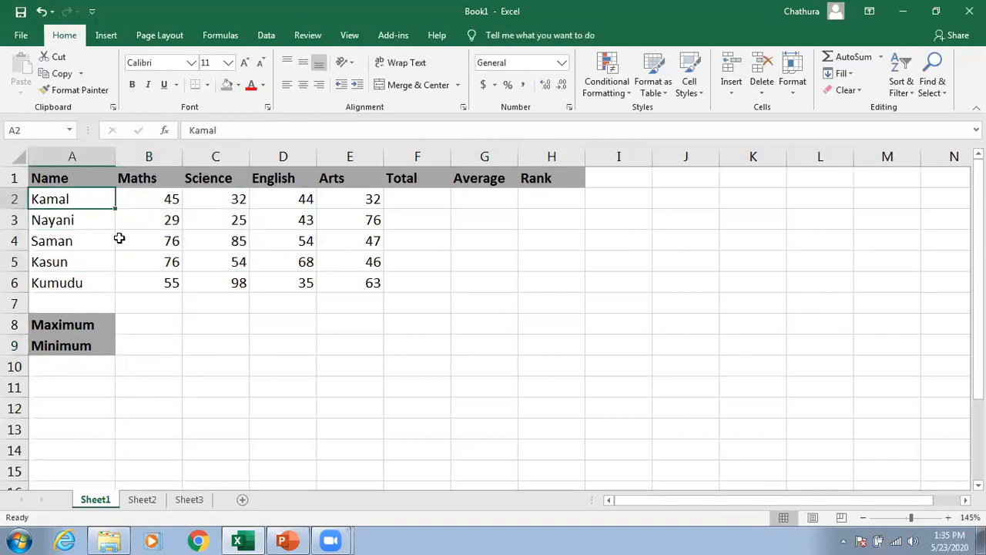
pyautogui.click(198, 221)
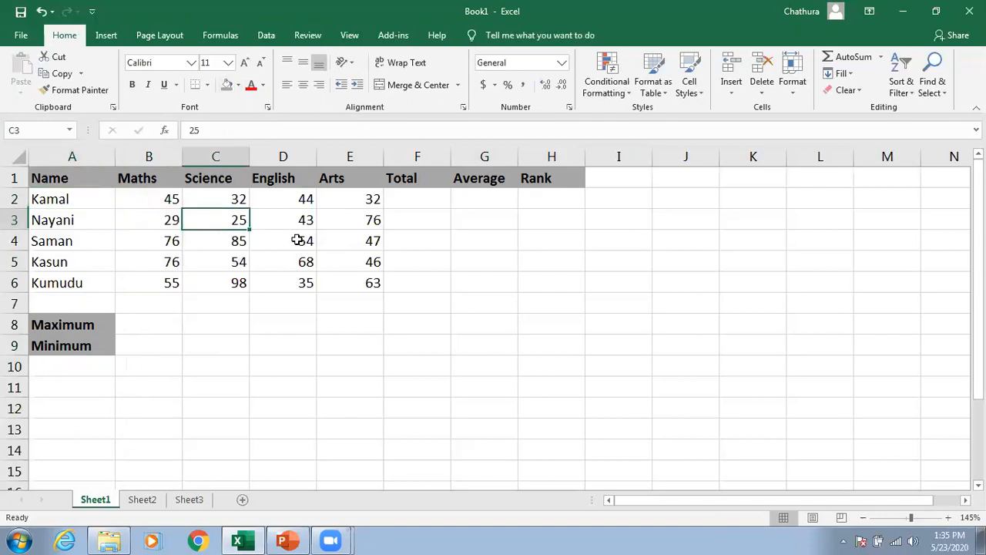
pyautogui.moveTo(184, 216); pyautogui.dragTo(164, 178)
pyautogui.click(213, 178)
pyautogui.click(304, 178)
pyautogui.click(332, 183)
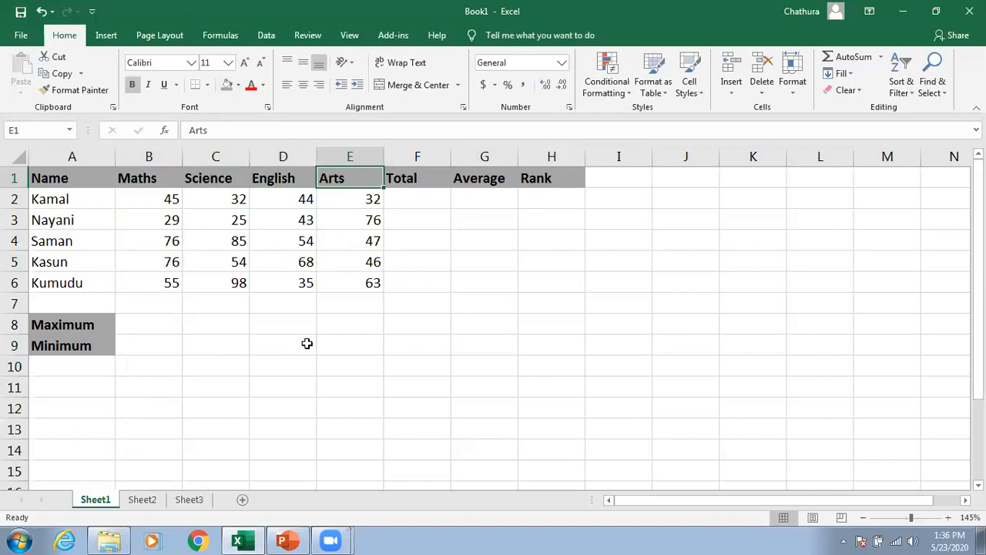
pyautogui.click(424, 199)
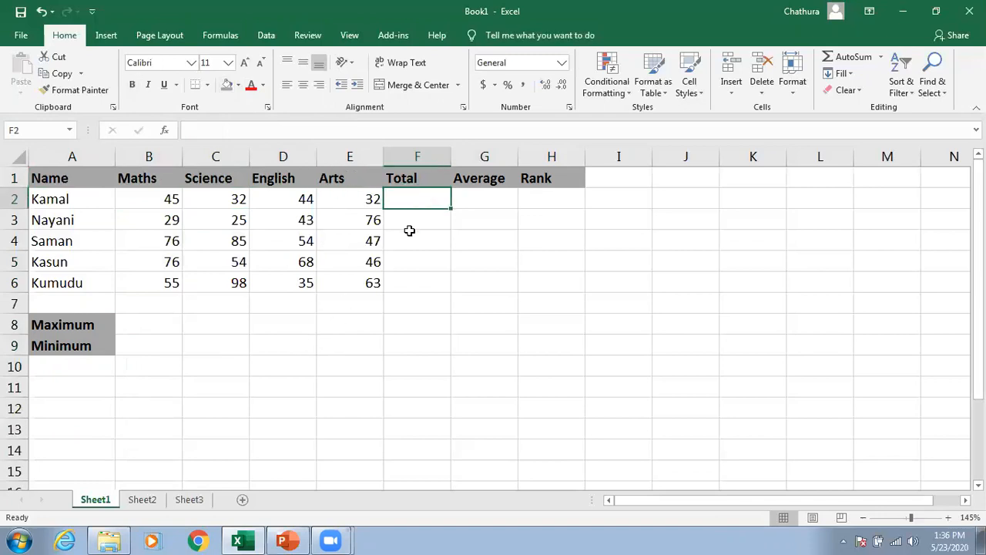
pyautogui.click(480, 196)
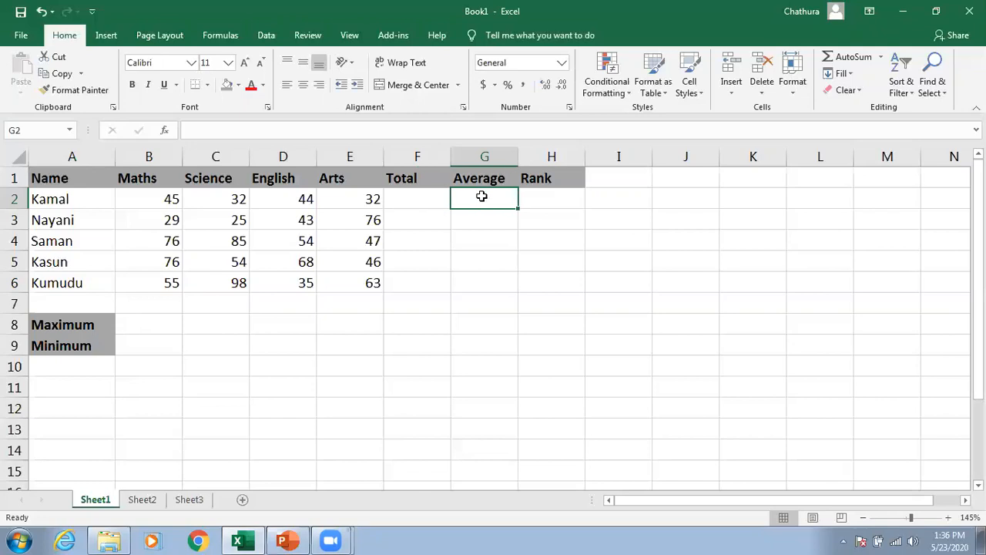
pyautogui.click(562, 197)
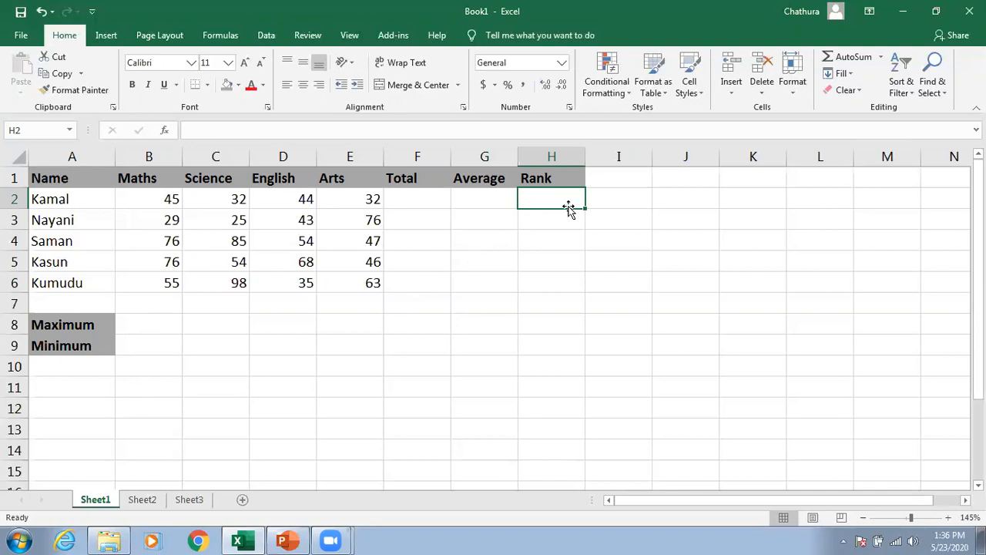
pyautogui.click(146, 324)
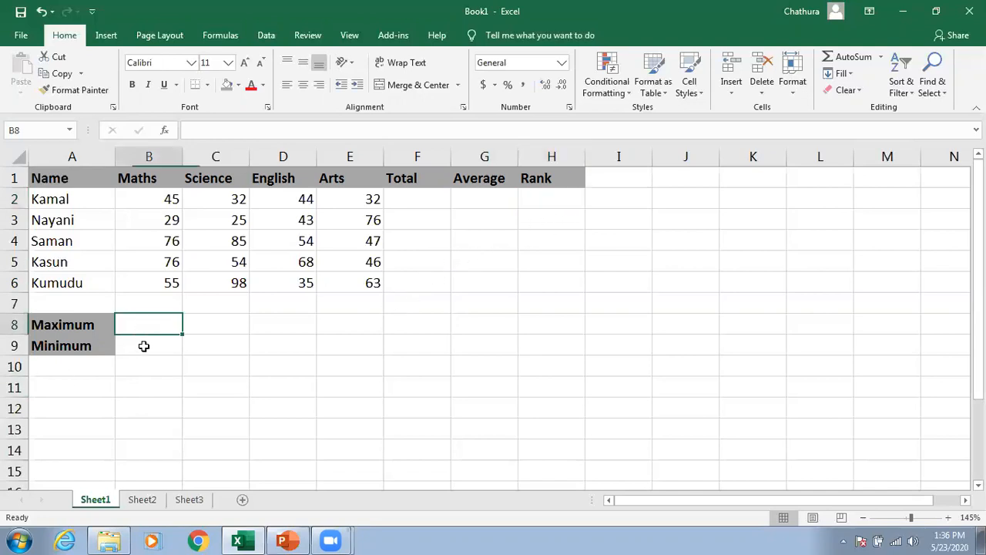
pyautogui.click(144, 346)
pyautogui.moveTo(143, 323); pyautogui.dragTo(363, 339)
pyautogui.click(322, 412)
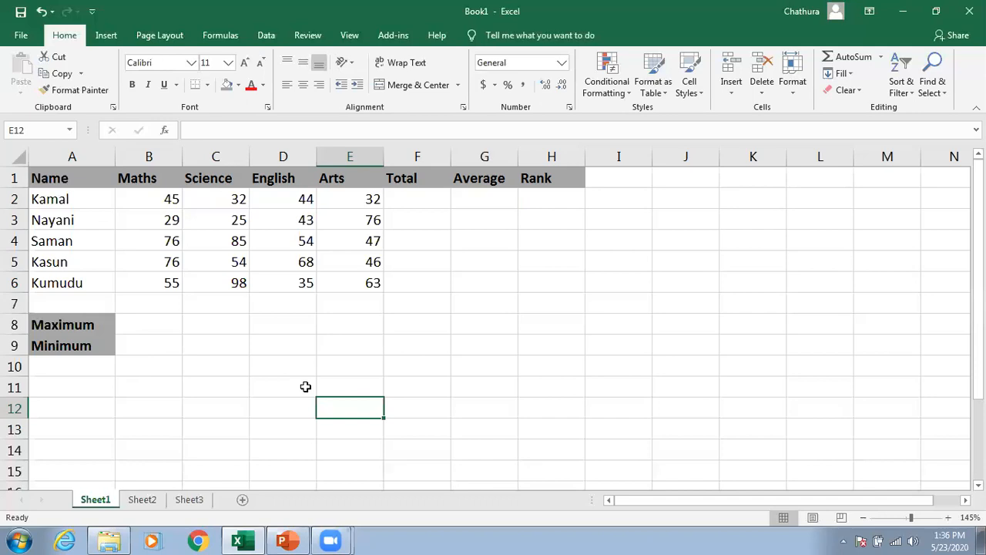
pyautogui.moveTo(58, 199); pyautogui.dragTo(310, 296)
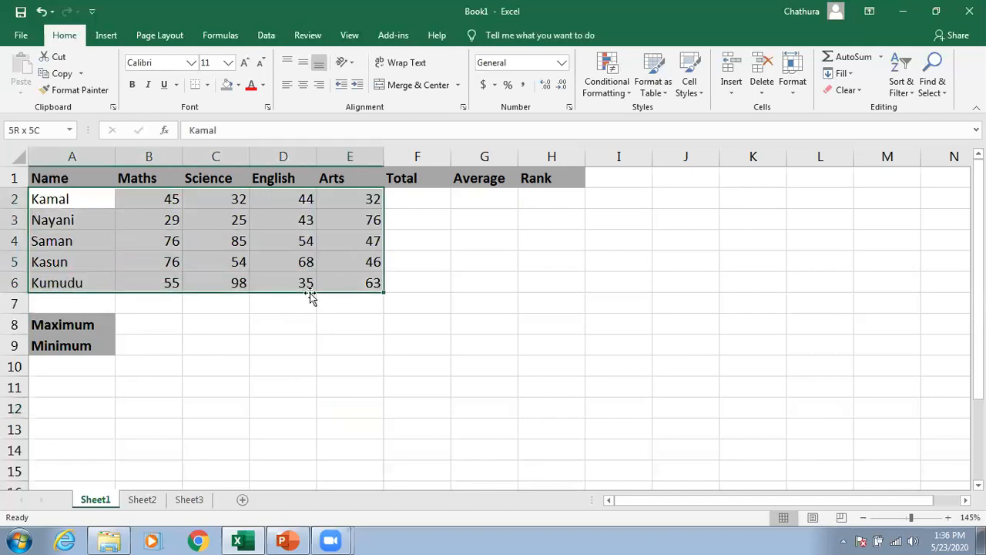
pyautogui.click(294, 360)
pyautogui.click(407, 216)
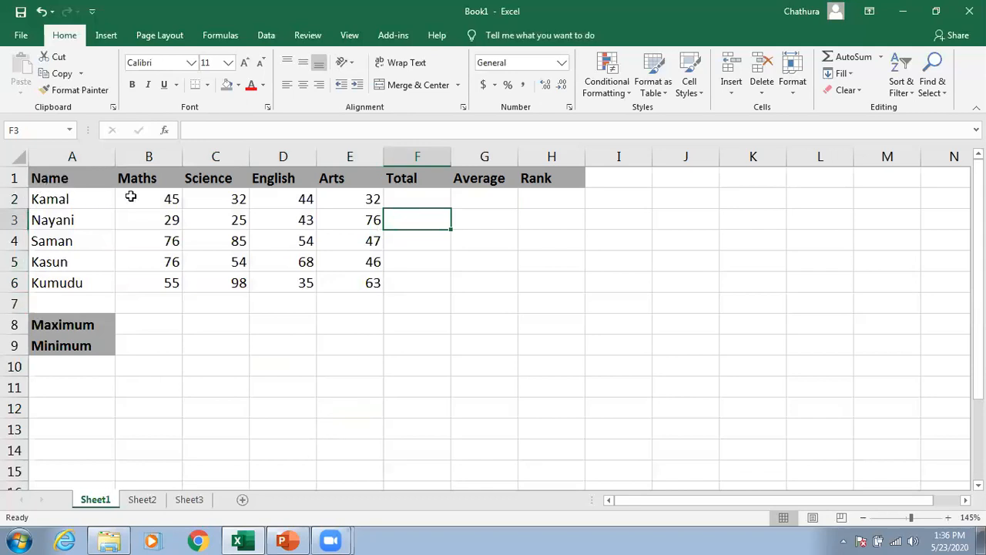
pyautogui.click(407, 201)
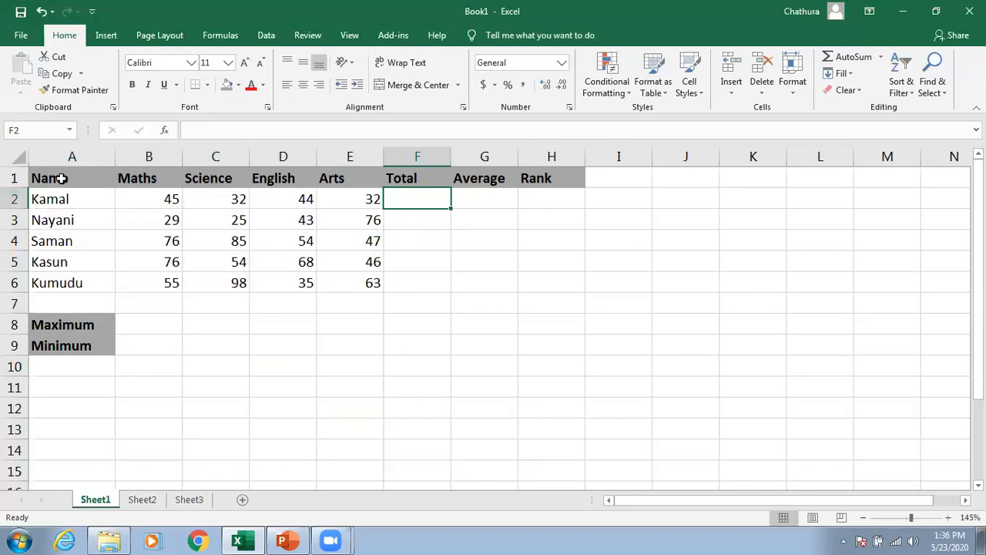
pyautogui.click(302, 234)
# Step: Add all borders to the Total, Average and Rank cells F2:H6 and the Maximum/Minimum cells B8:E9
pyautogui.moveTo(408, 201); pyautogui.dragTo(539, 275)
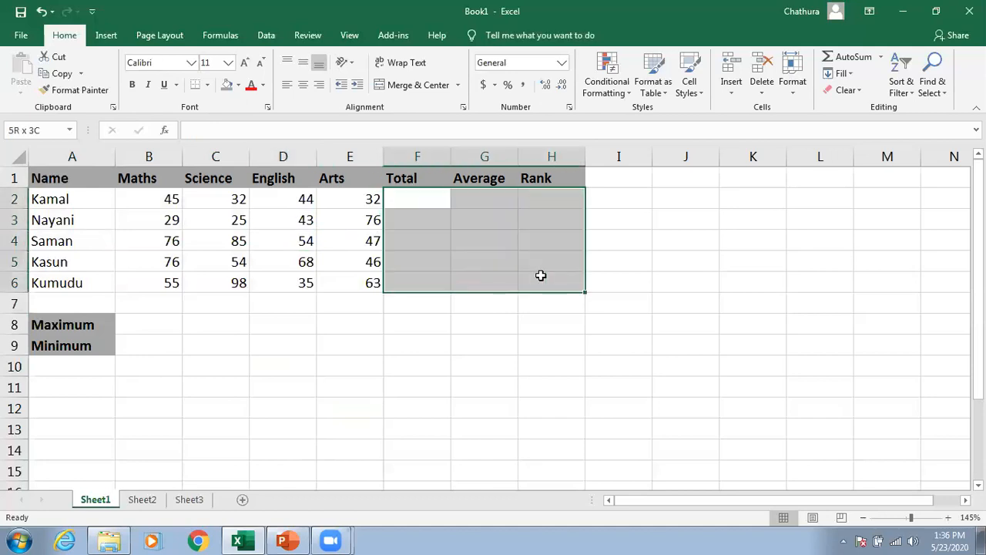
pyautogui.click(207, 84)
pyautogui.click(223, 209)
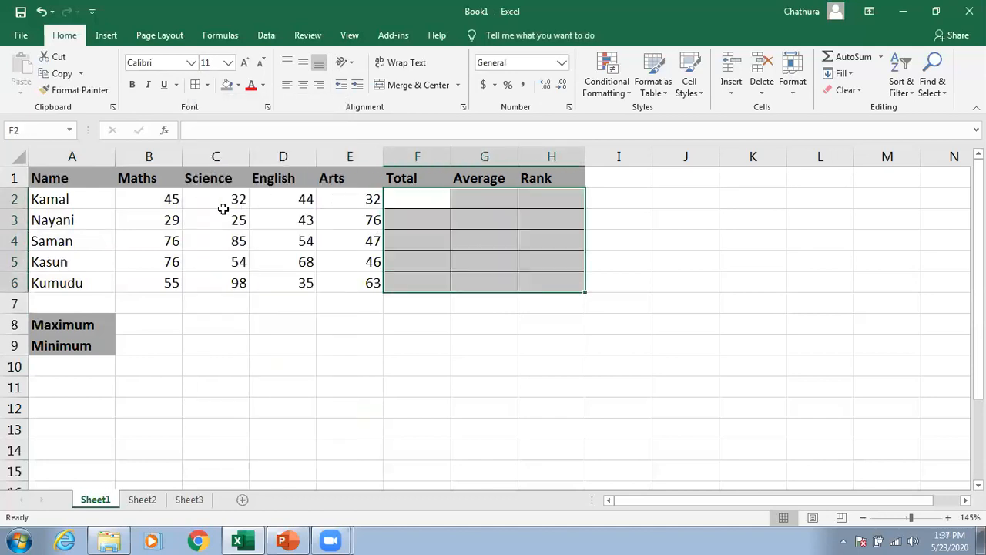
pyautogui.click(340, 359)
pyautogui.moveTo(137, 325); pyautogui.dragTo(321, 341)
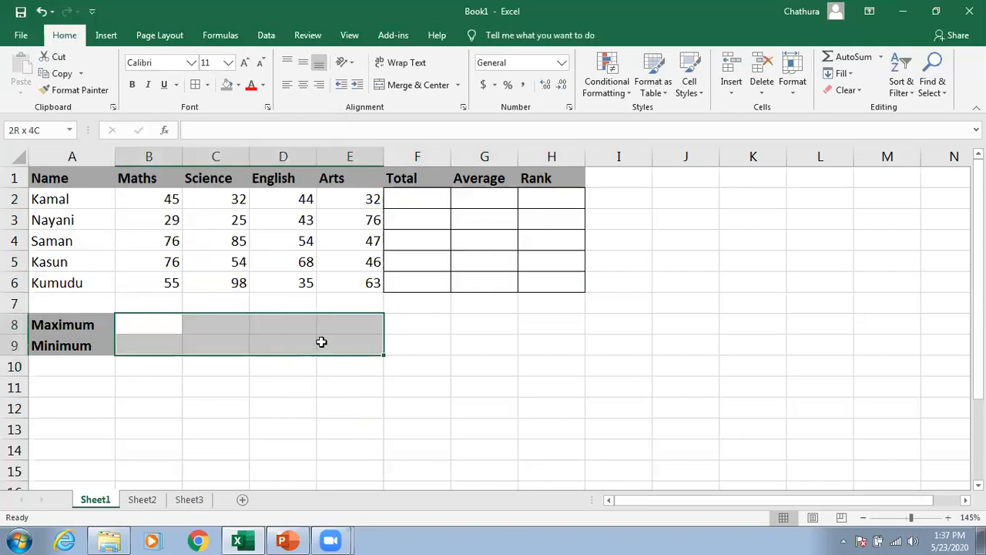
pyautogui.click(196, 84)
pyautogui.click(593, 384)
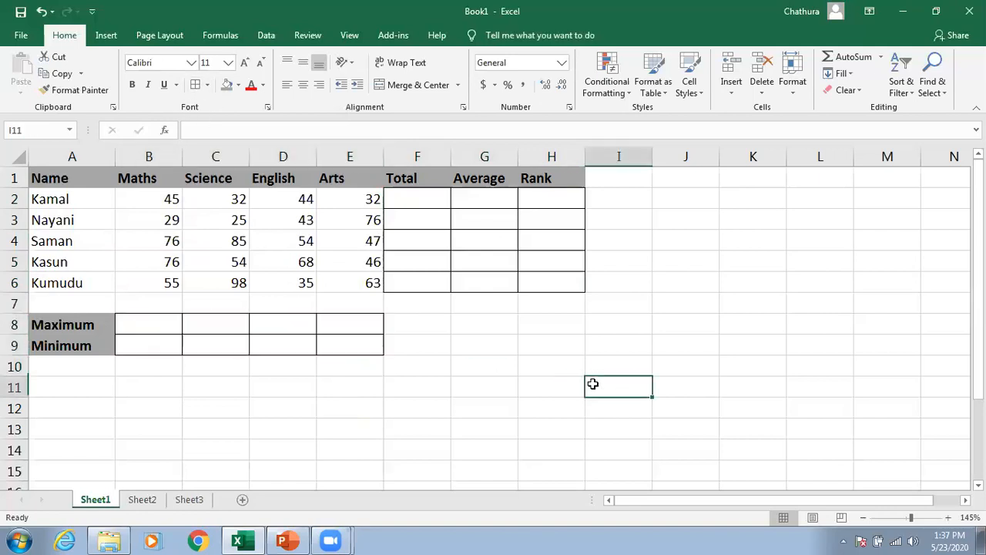
# Step: Begin a formula in Kamal's Total cell F2 with =sum
pyautogui.click(415, 203)
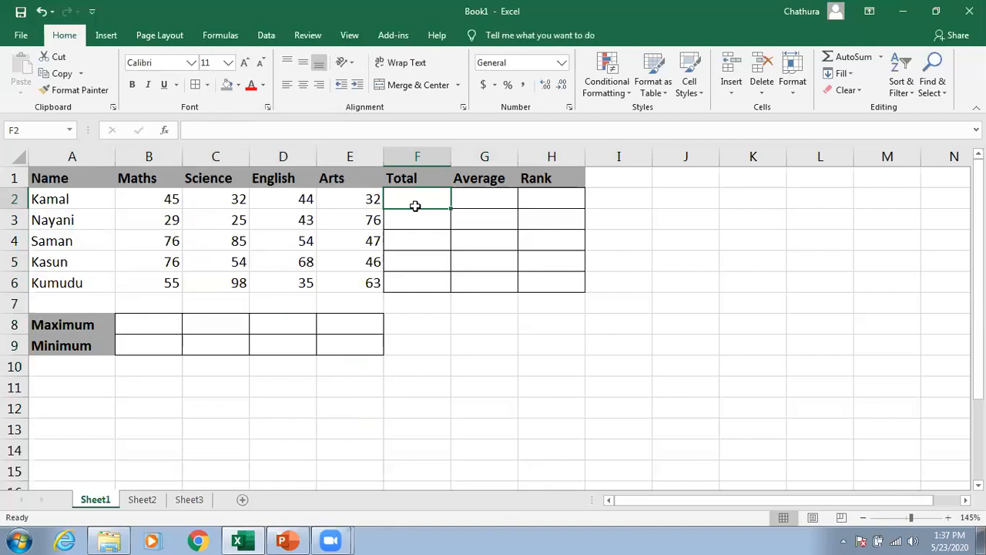
pyautogui.write('=')
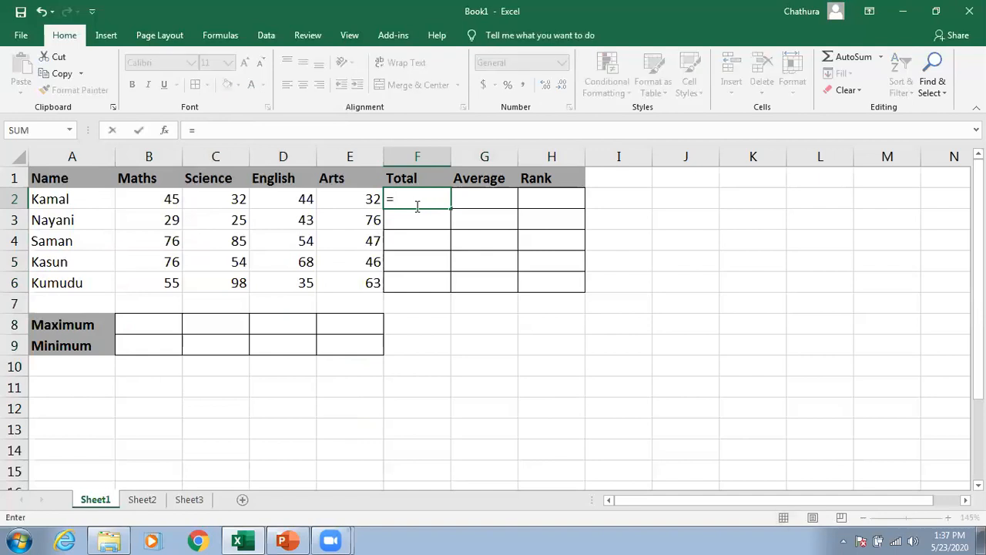
pyautogui.write('sum')
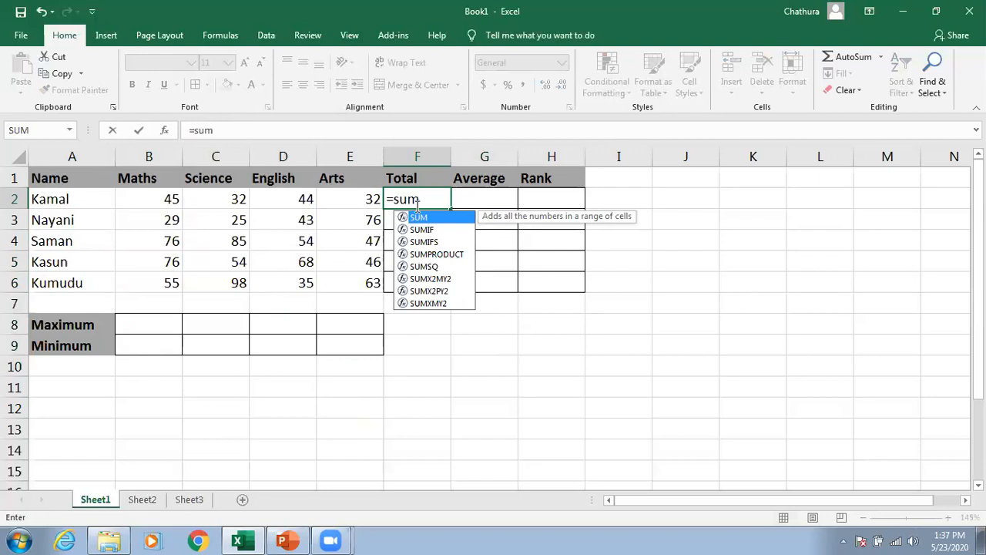
# Step: Browse the suggested SUM-family functions and their descriptions
pyautogui.press('Down')
pyautogui.press('Down')
pyautogui.press('Down')
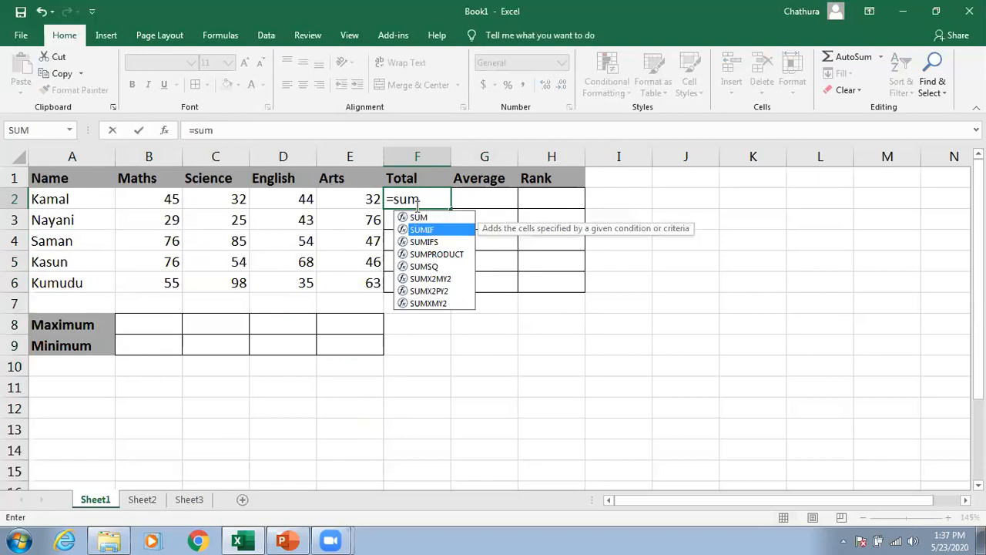
pyautogui.press('Up')
pyautogui.press('Up')
pyautogui.press('Up')
pyautogui.press('Down')
pyautogui.press('Down')
pyautogui.press('Down')
pyautogui.press('Down')
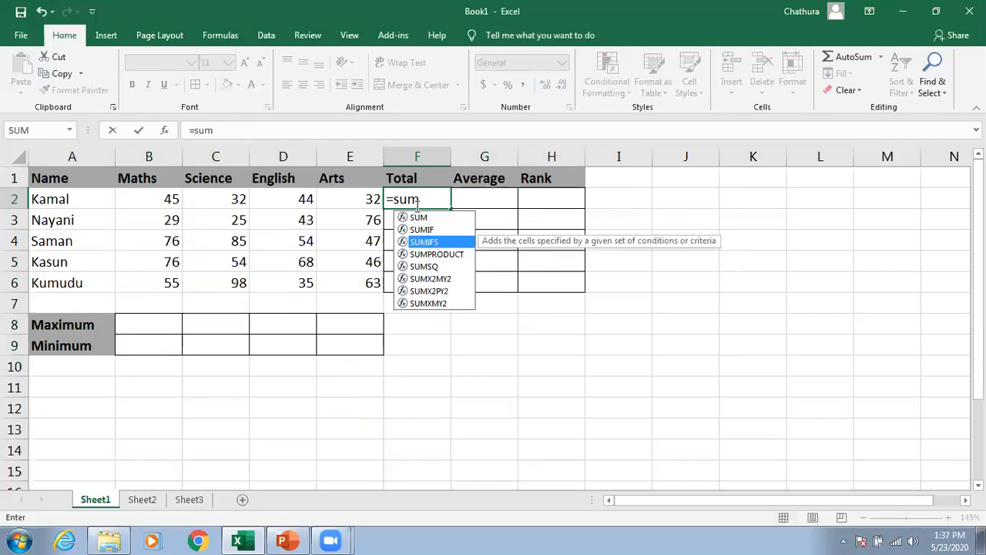
pyautogui.press('Up')
pyautogui.press('Up')
pyautogui.press('Up')
pyautogui.press('Up')
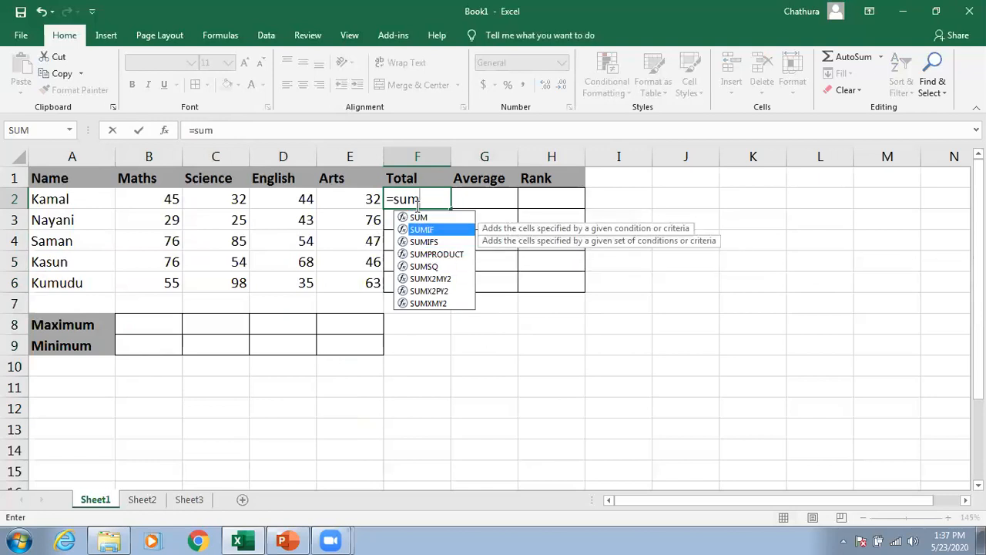
pyautogui.press('Down')
pyautogui.press('Down')
pyautogui.press('Down')
pyautogui.press('Down')
pyautogui.press('Down')
pyautogui.press('Down')
pyautogui.press('Down')
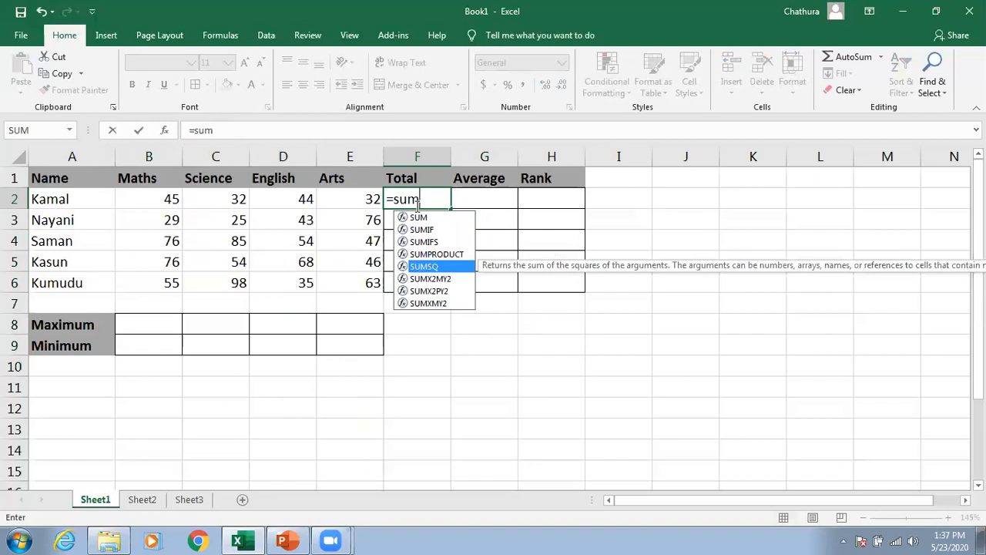
pyautogui.press('Up')
pyautogui.press('Up')
pyautogui.press('Up')
pyautogui.press('Up')
pyautogui.press('Up')
pyautogui.press('Up')
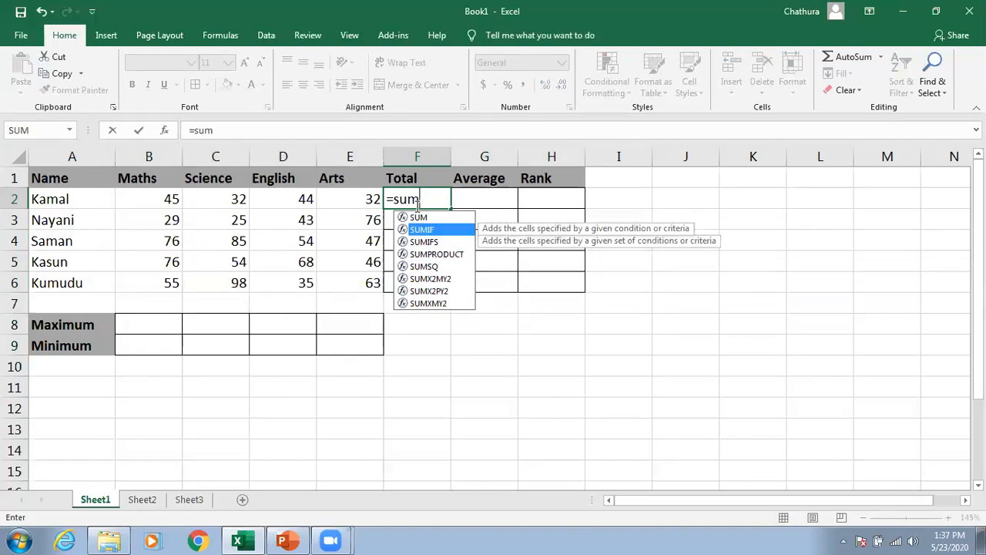
pyautogui.press('Up')
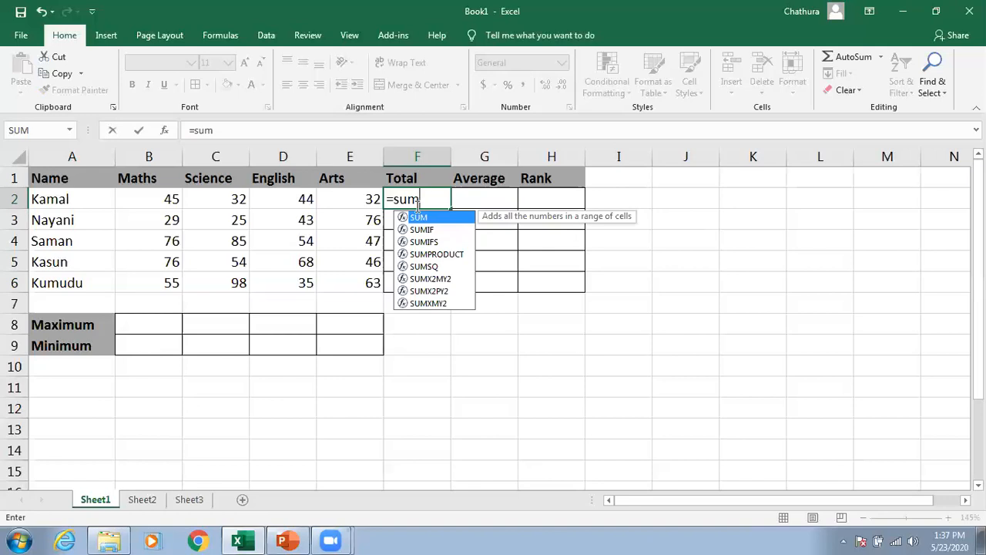
# Step: Complete Kamal's Total formula in F2 as =SUM(B2:E2) using his four subject marks
pyautogui.press('Tab')
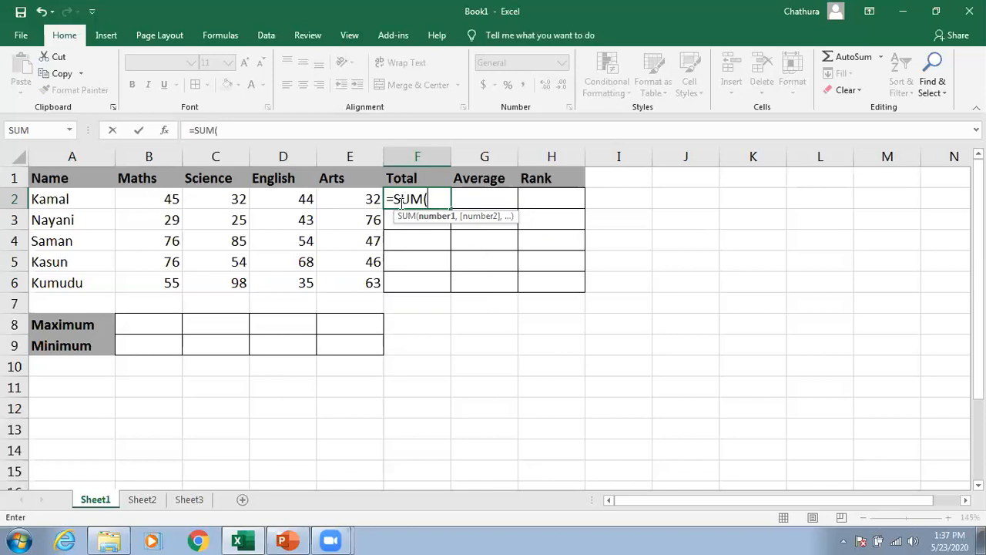
pyautogui.moveTo(135, 199); pyautogui.dragTo(332, 200)
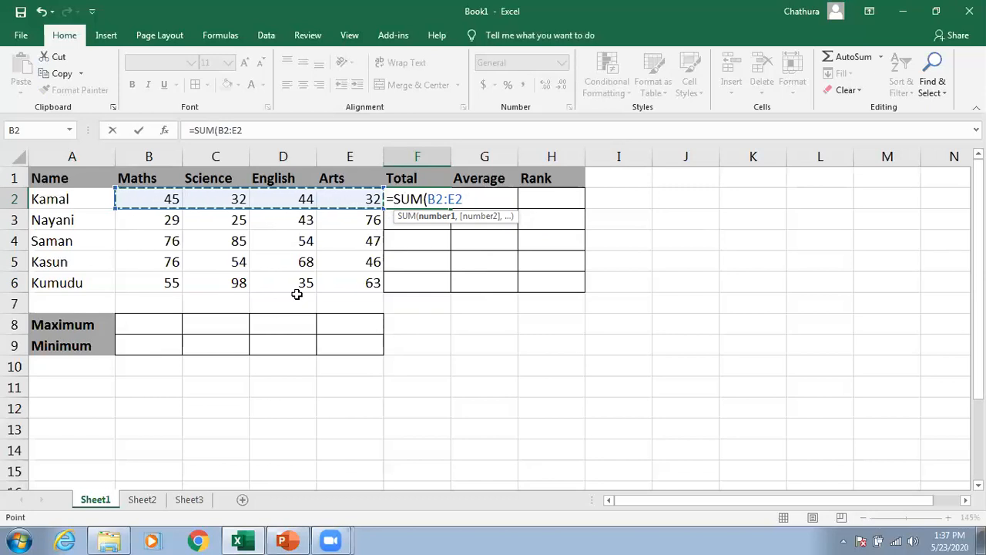
pyautogui.write(')')
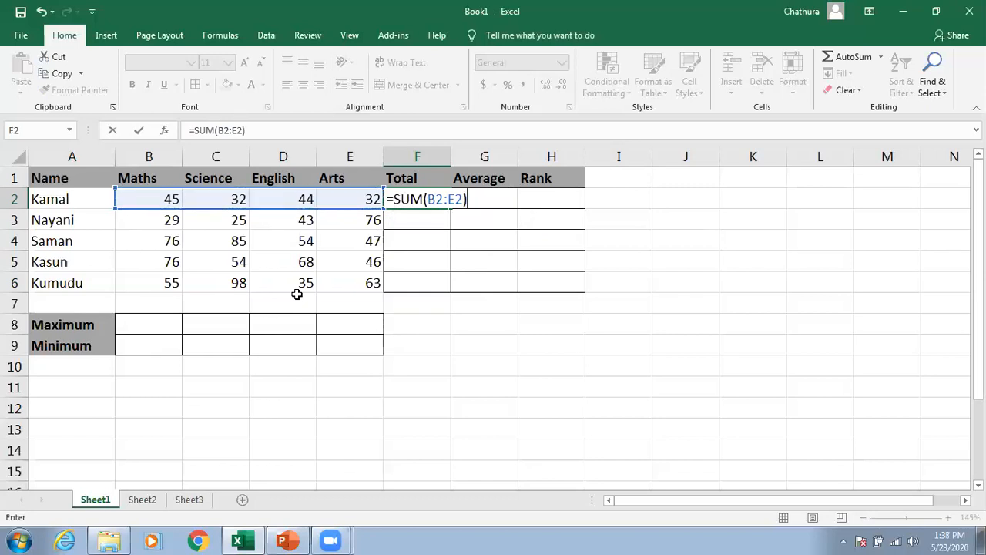
pyautogui.press('Return')
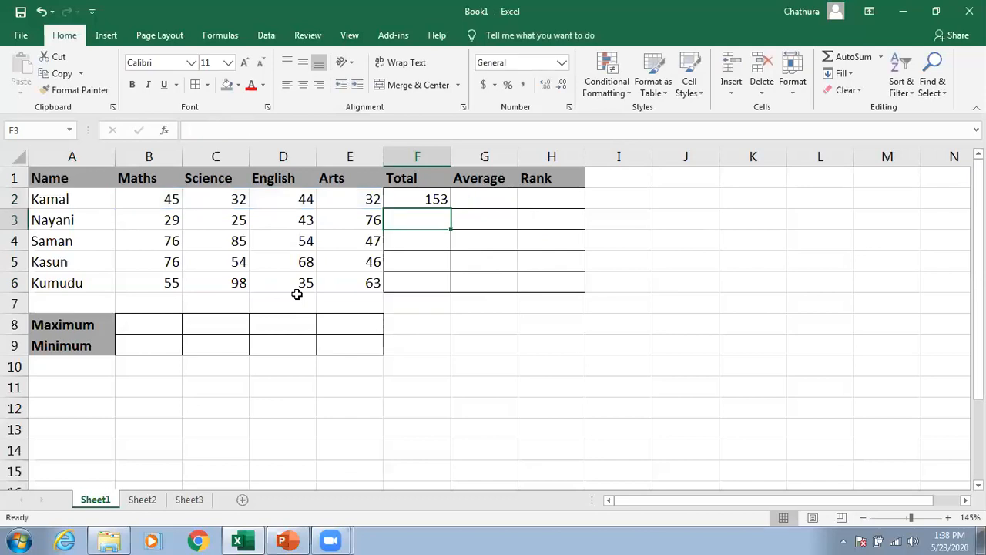
# Step: Copy the SUM formula from F2 down through F6 for the other students' totals
pyautogui.click(417, 199)
pyautogui.click(69, 198)
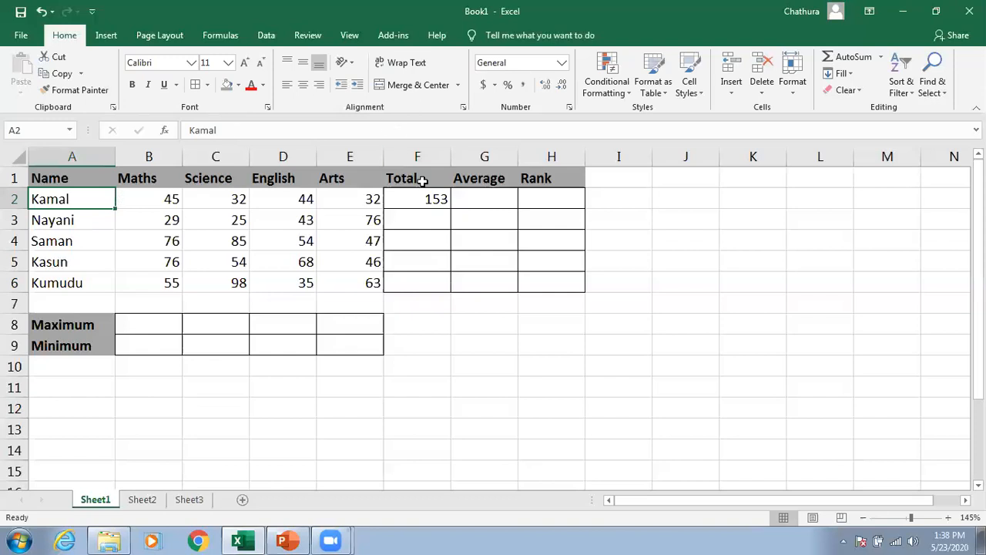
pyautogui.click(426, 220)
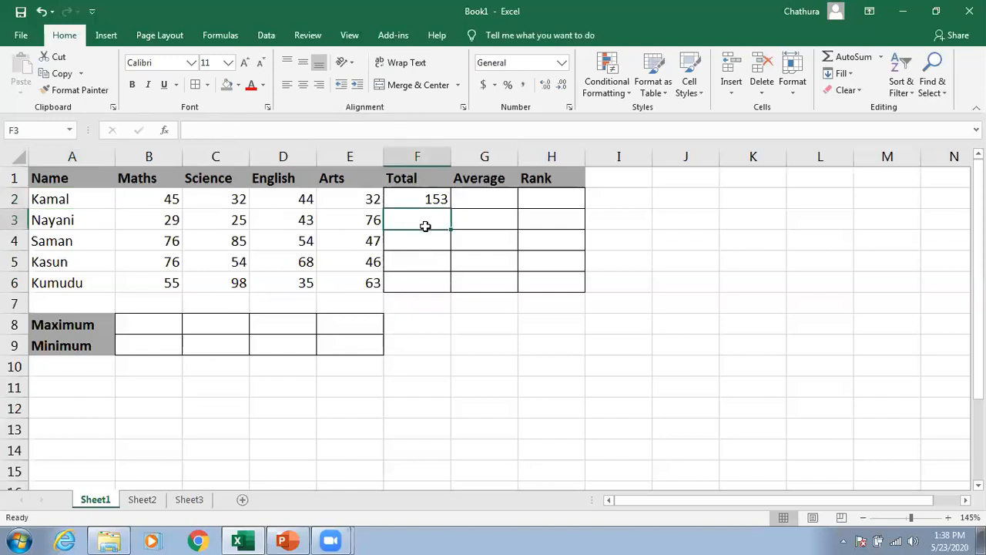
pyautogui.click(426, 197)
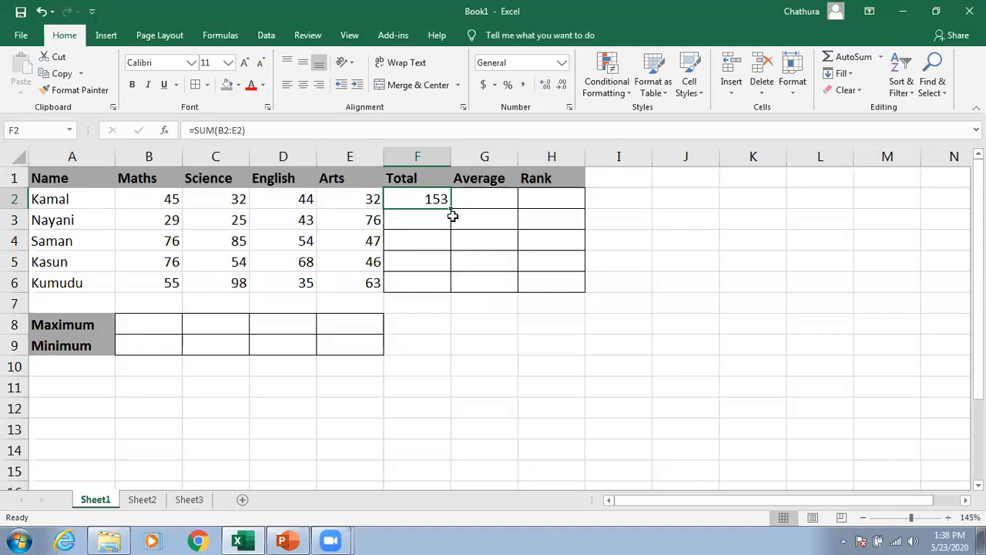
pyautogui.moveTo(451, 210); pyautogui.dragTo(452, 291)
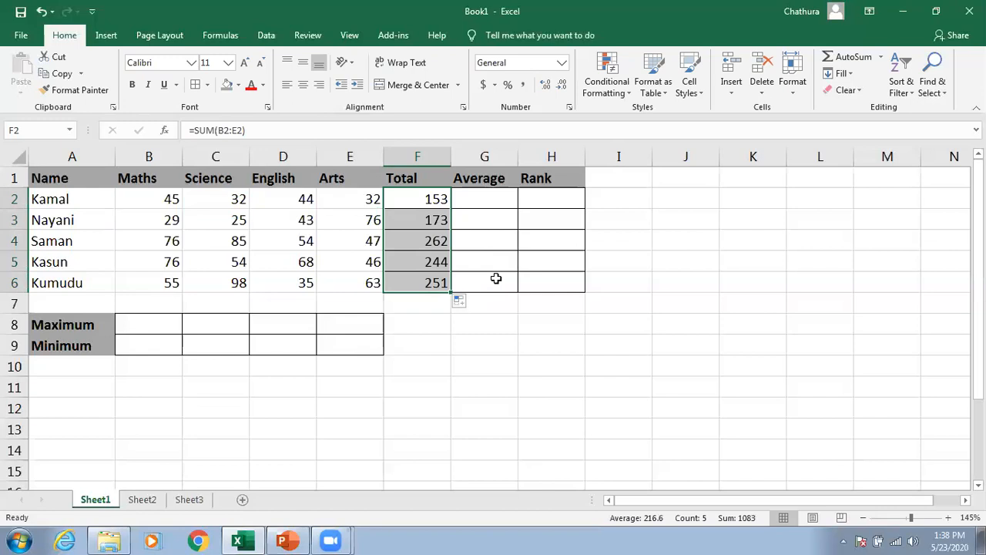
# Step: Inspect the copied SUM formulas in each Total cell from F2 to F6
pyautogui.click(411, 194)
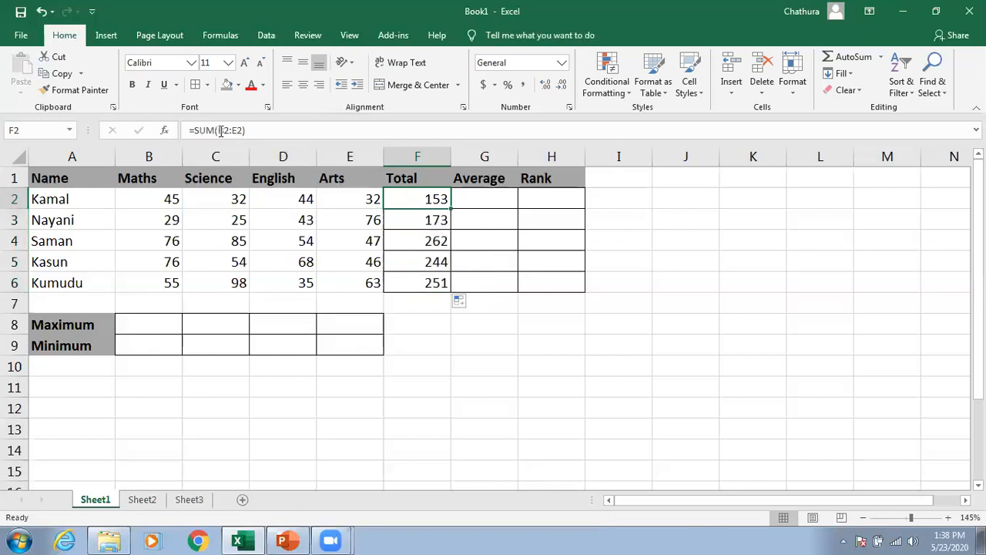
pyautogui.click(422, 220)
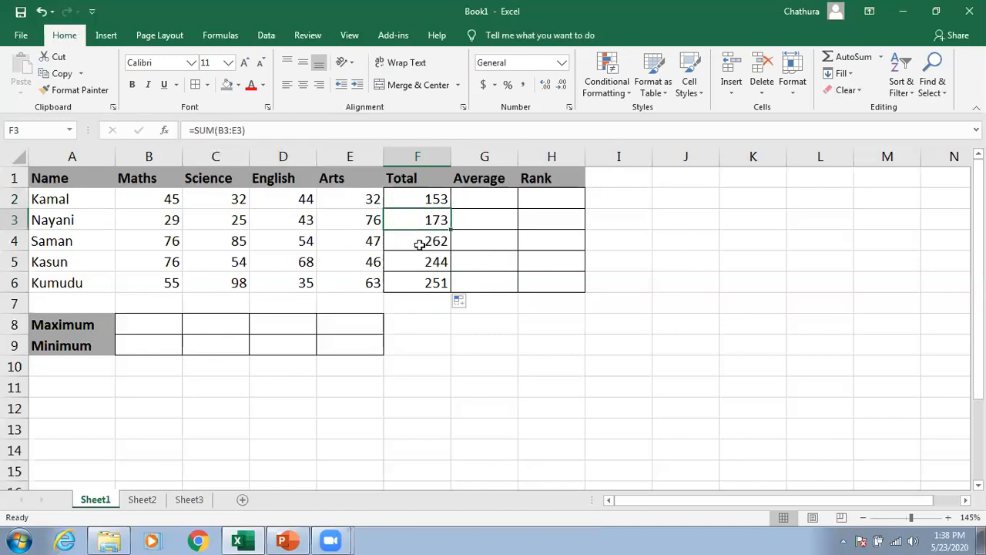
pyautogui.click(224, 130)
pyautogui.press('Escape')
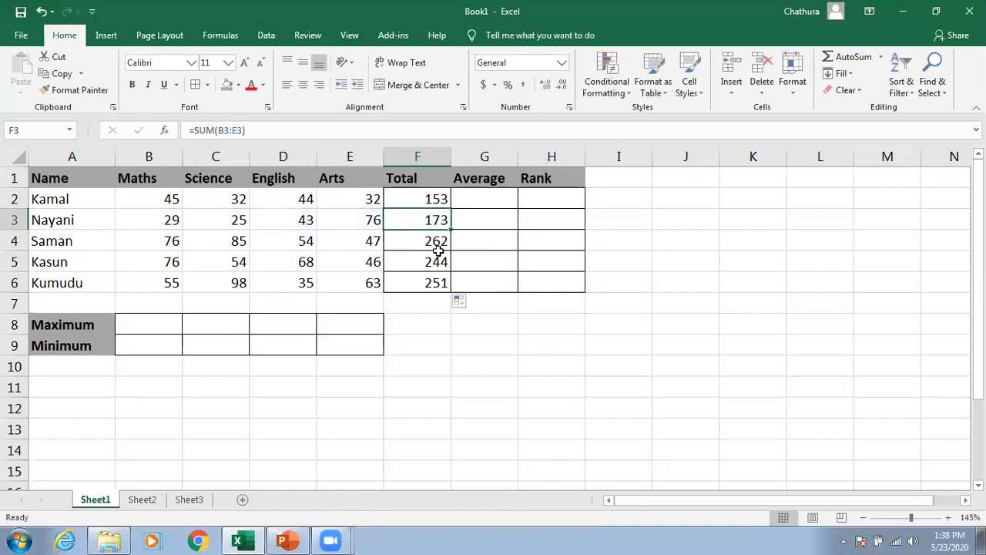
pyautogui.click(433, 242)
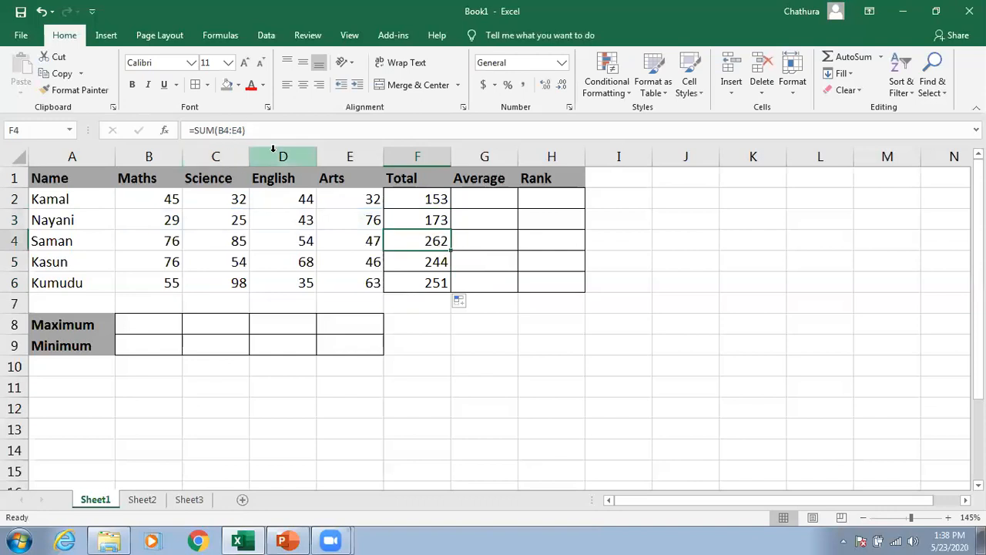
pyautogui.click(416, 262)
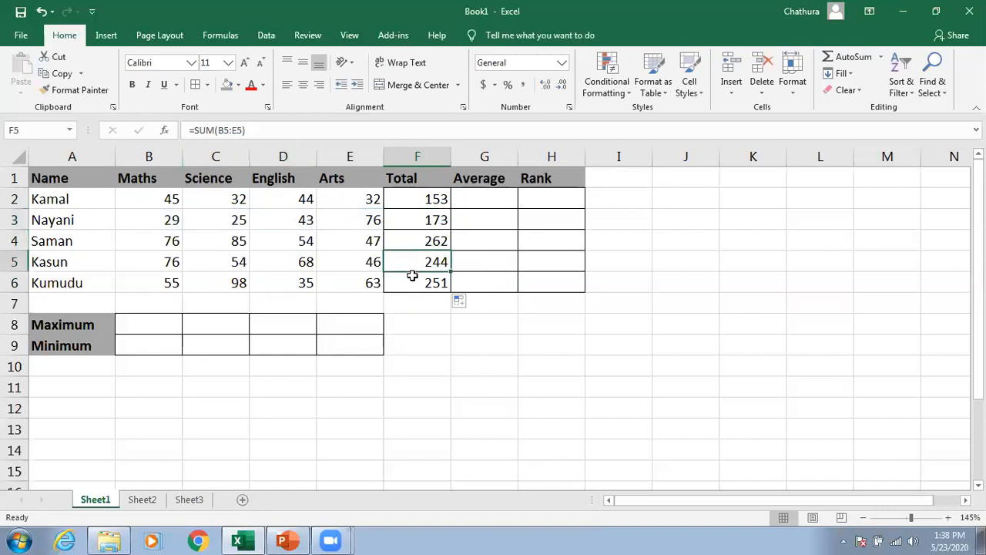
pyautogui.click(410, 282)
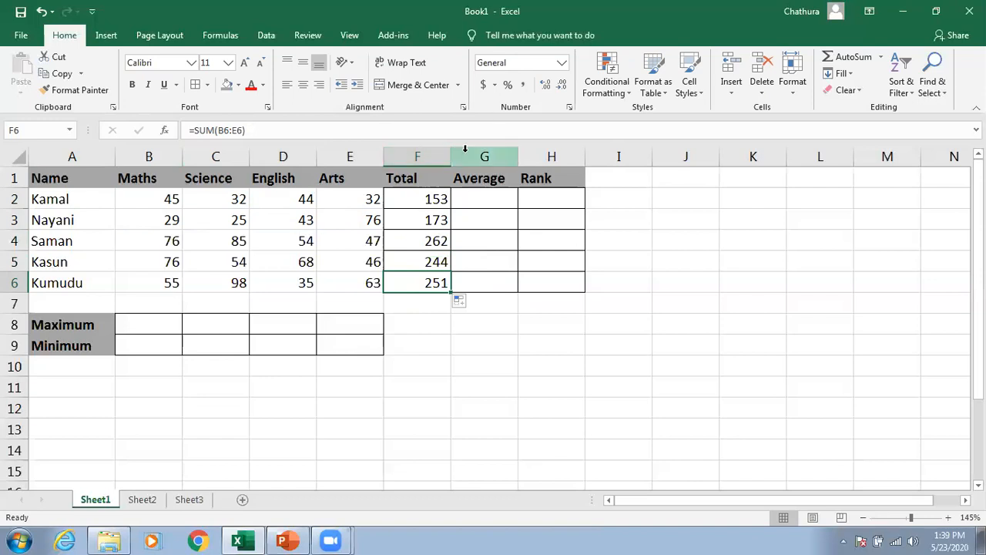
# Step: Enter =AVERAGE(B2:E2) in Kamal's Average cell G2
pyautogui.click(479, 198)
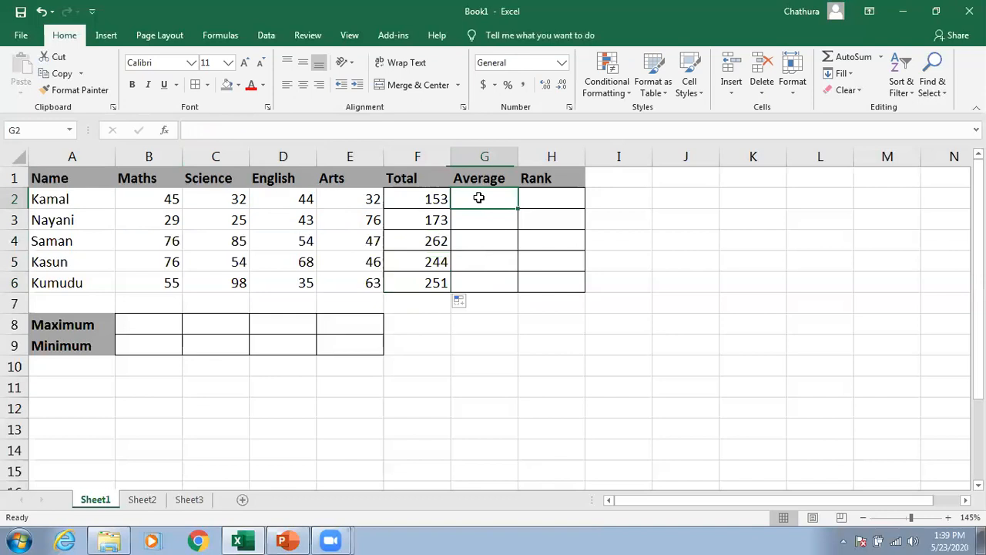
pyautogui.click(428, 197)
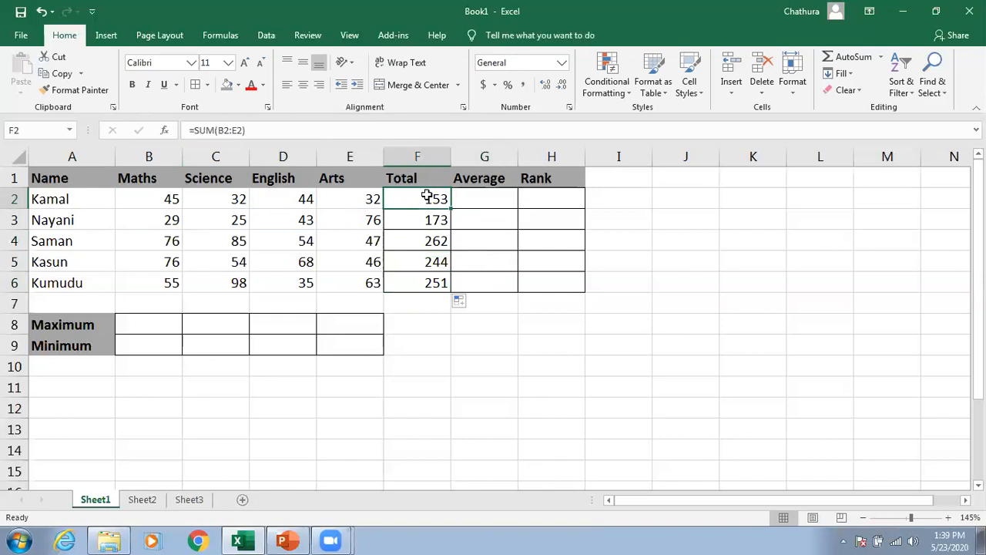
pyautogui.click(356, 202)
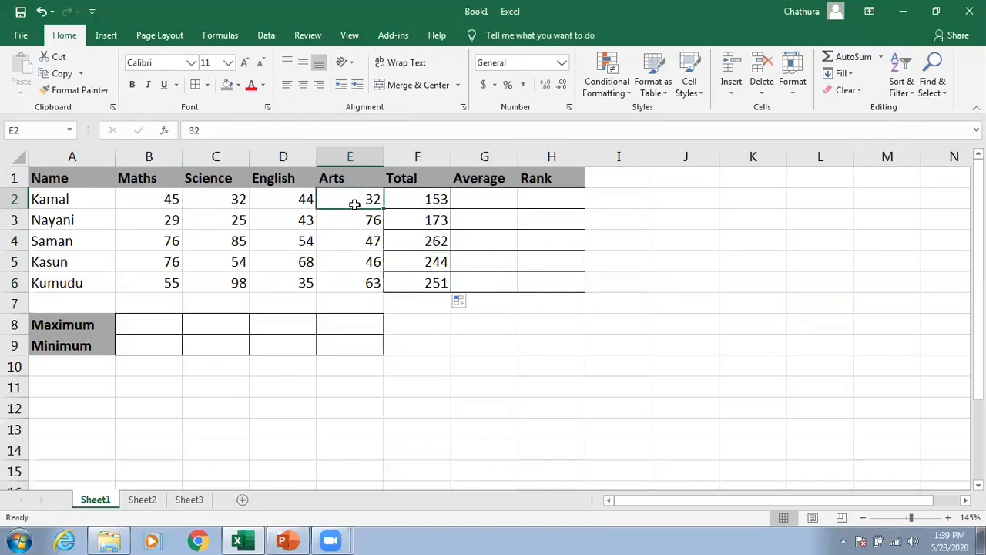
pyautogui.click(480, 194)
pyautogui.click(422, 202)
pyautogui.click(472, 199)
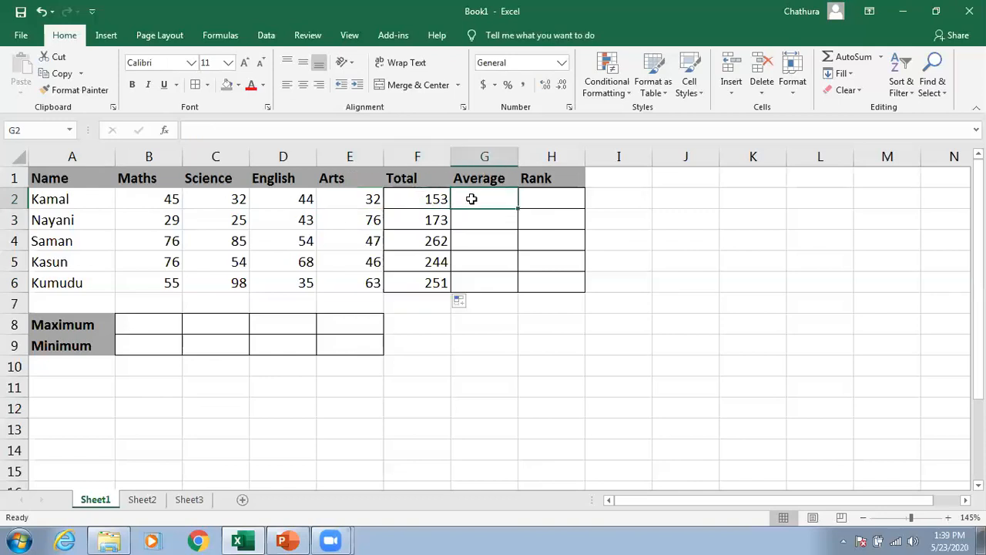
pyautogui.write('=')
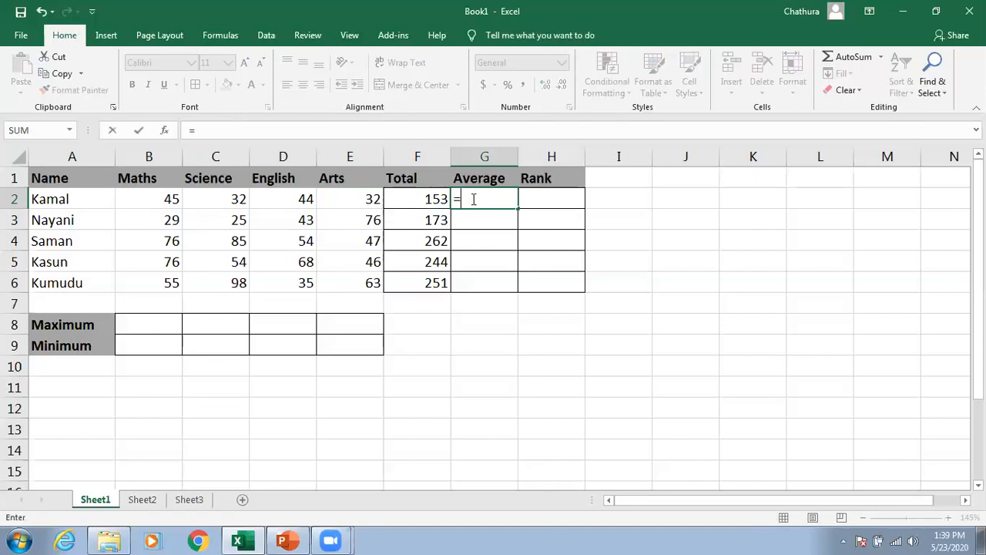
pyautogui.write('ave')
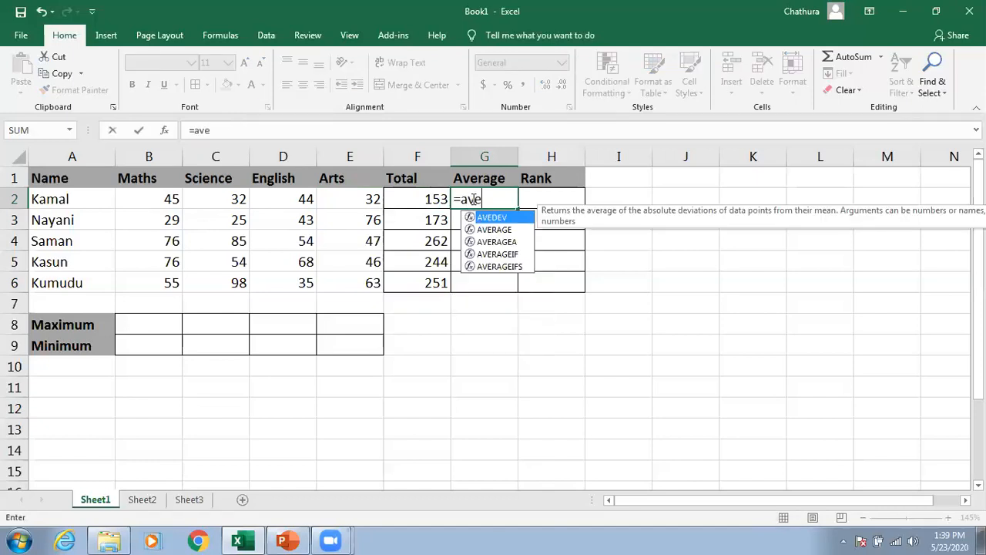
pyautogui.press('Down')
pyautogui.press('Tab')
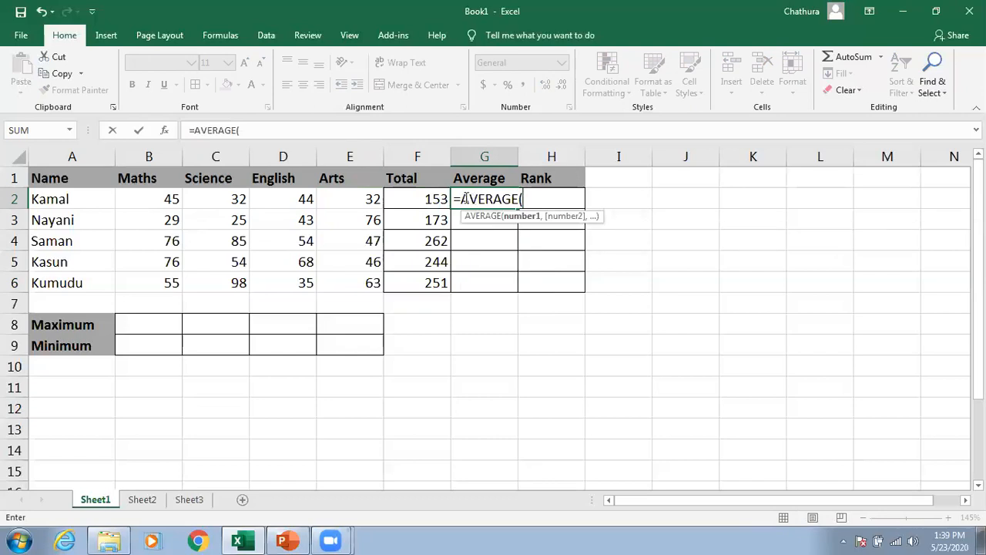
pyautogui.moveTo(141, 196); pyautogui.dragTo(339, 204)
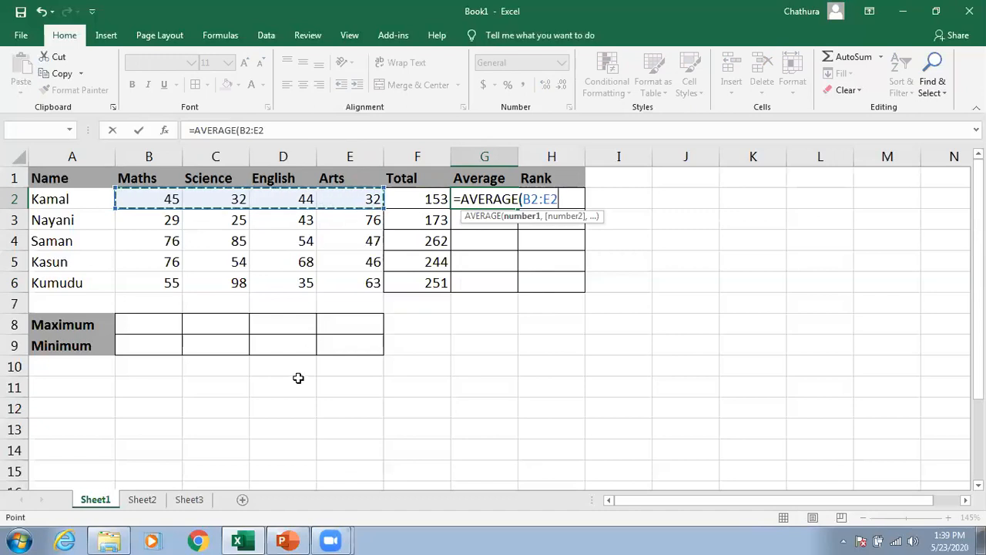
pyautogui.press('Return')
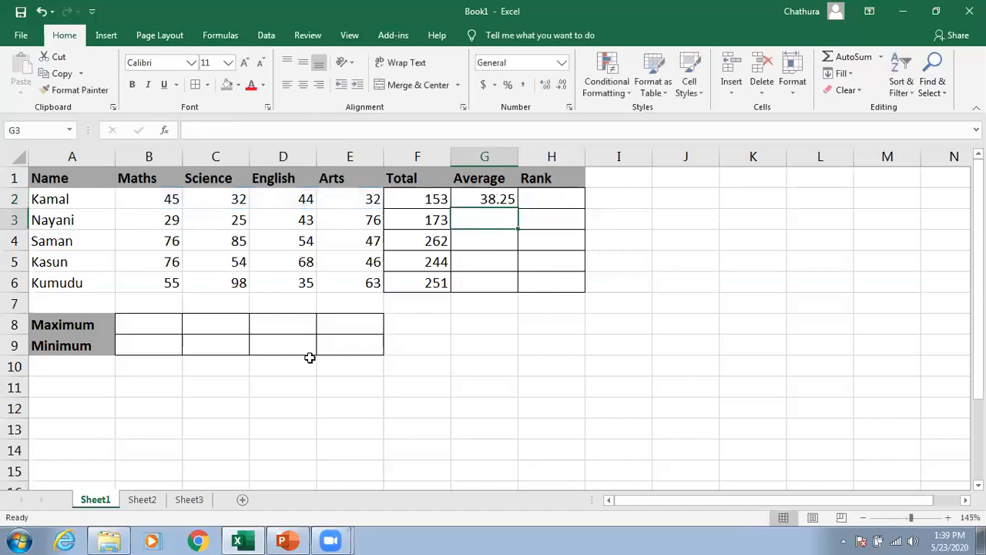
# Step: Copy the AVERAGE formula from G2 down to G6 and inspect the copied formulas
pyautogui.click(489, 199)
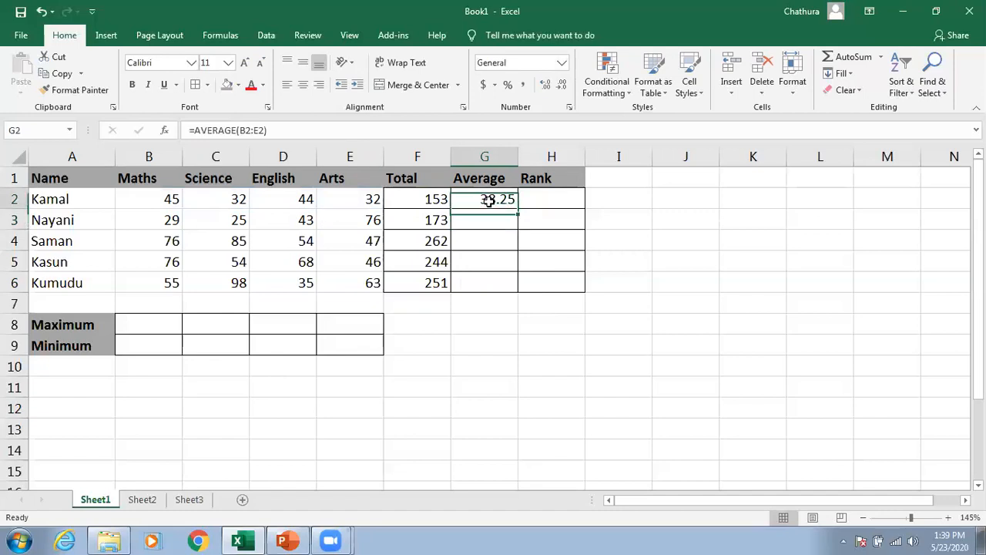
pyautogui.moveTo(519, 209); pyautogui.dragTo(527, 285)
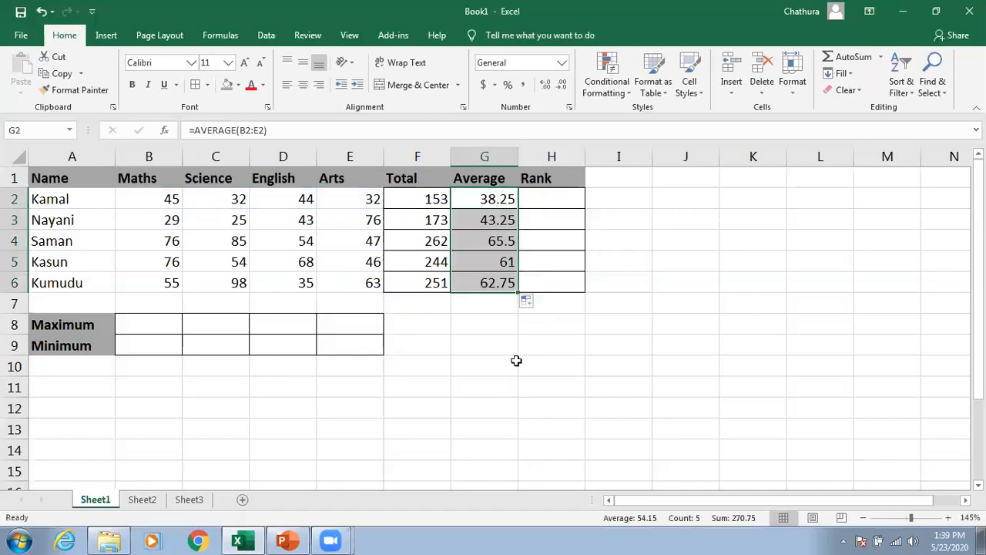
pyautogui.click(502, 205)
pyautogui.click(499, 223)
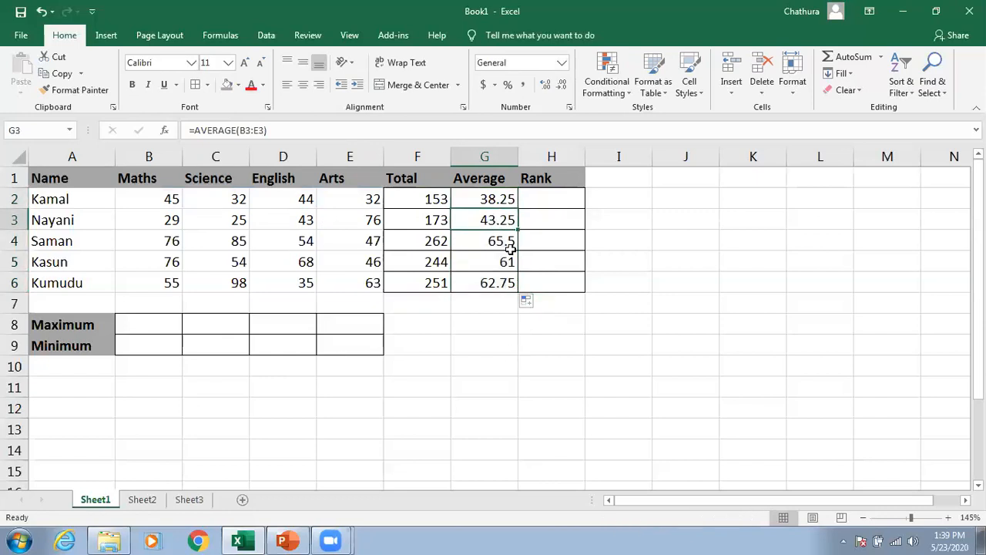
pyautogui.click(506, 245)
pyautogui.click(507, 262)
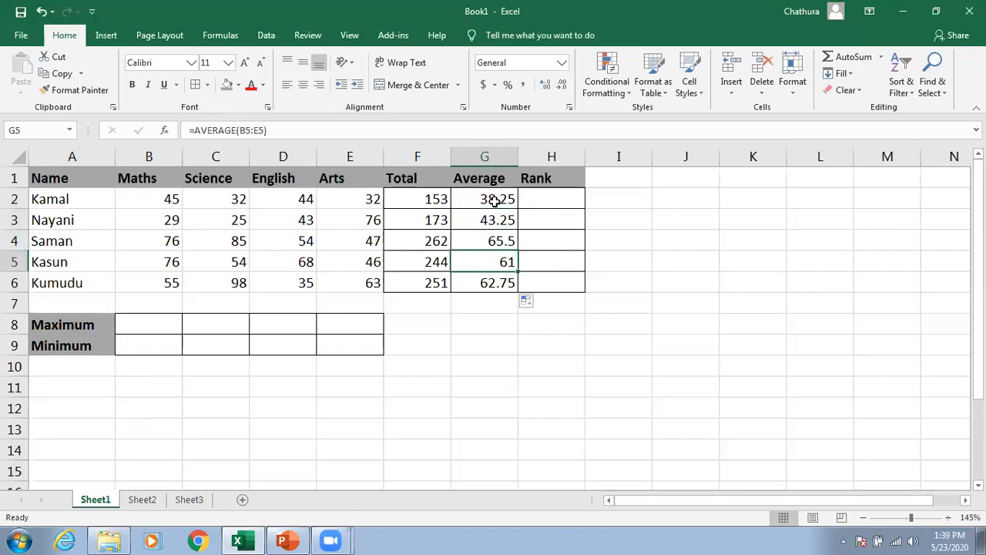
# Step: Format the averages in G2:G6 to show two decimal places
pyautogui.moveTo(491, 197); pyautogui.dragTo(491, 281)
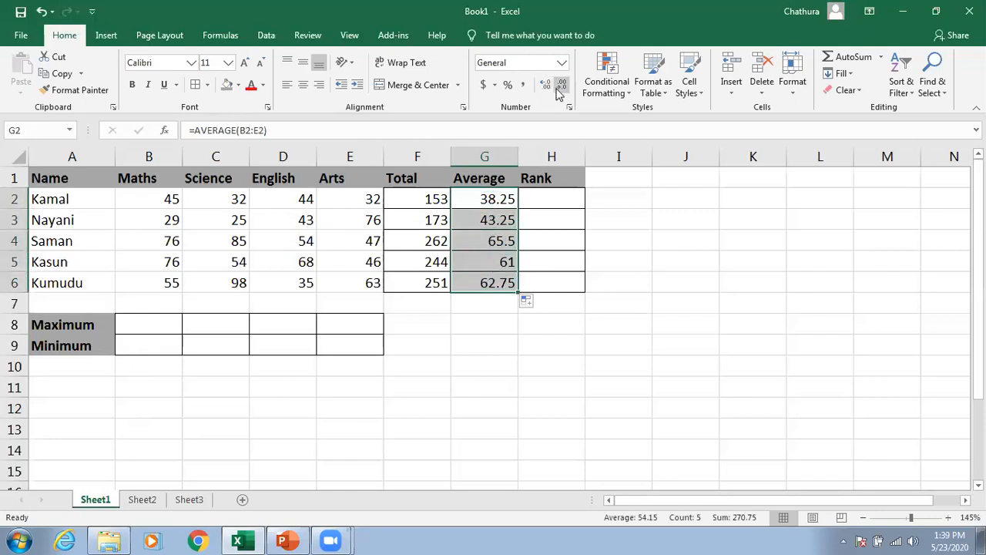
pyautogui.click(545, 85)
pyautogui.click(562, 85)
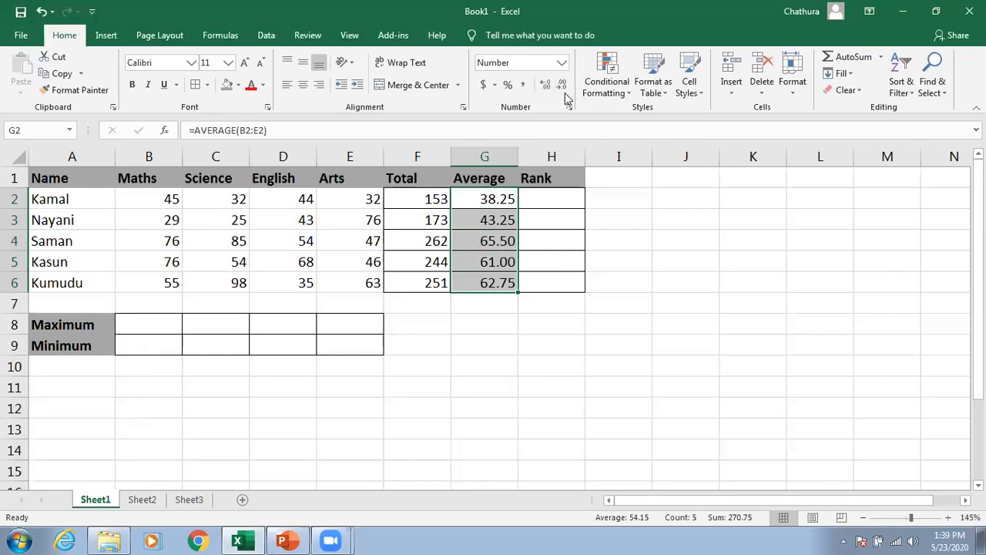
pyautogui.click(493, 326)
# Step: Enter =MAX(B2:B6) in the Maths Maximum cell B8
pyautogui.click(143, 324)
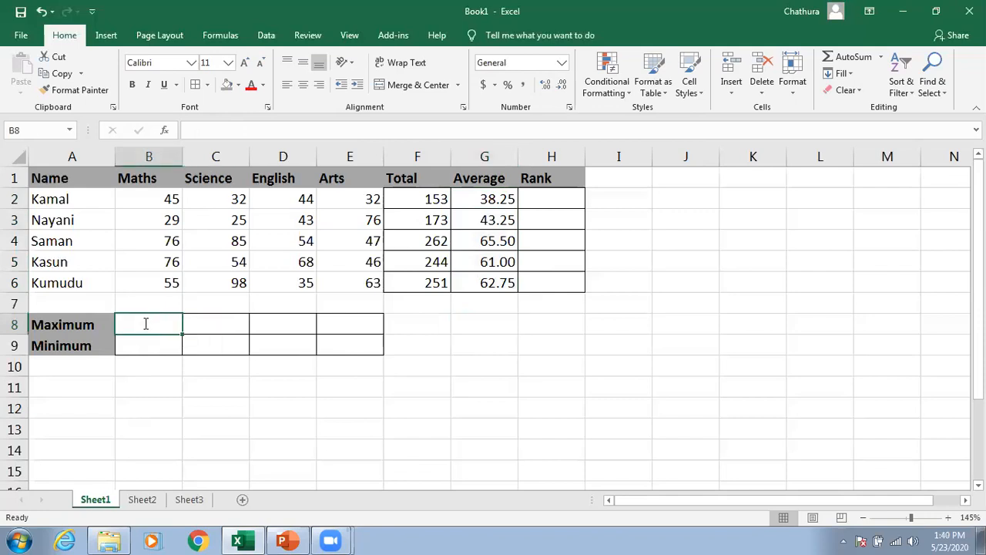
pyautogui.write('=max')
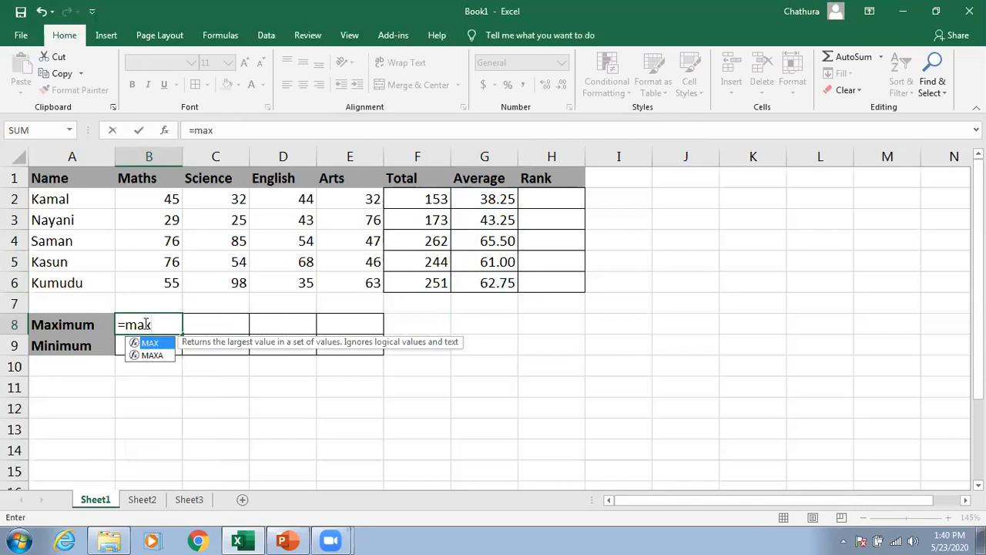
pyautogui.press('Tab')
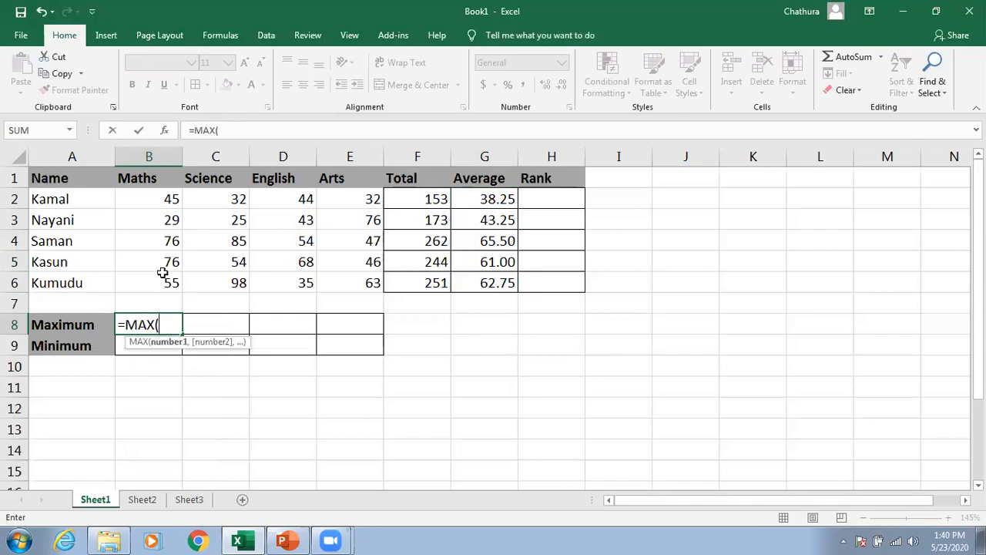
pyautogui.moveTo(159, 199); pyautogui.dragTo(147, 278)
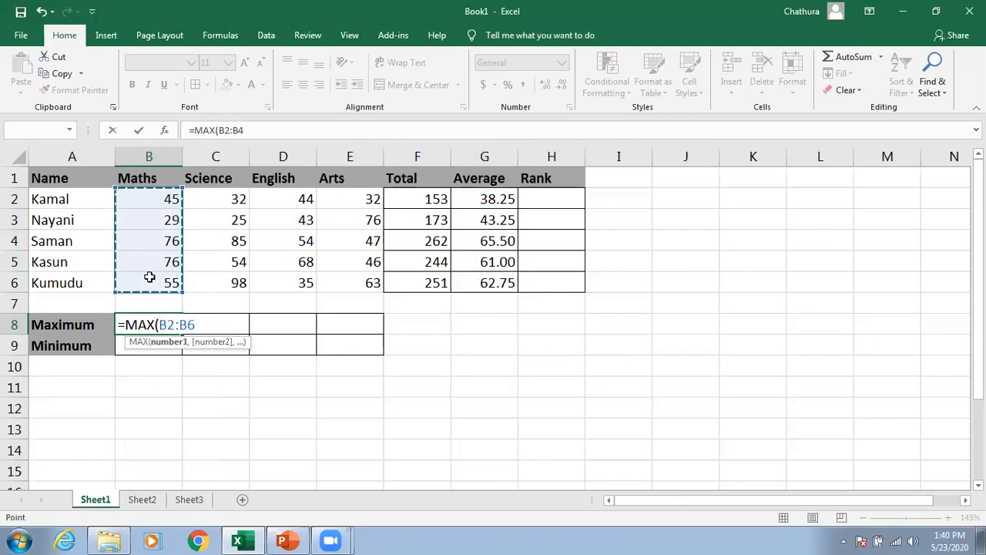
pyautogui.press('Return')
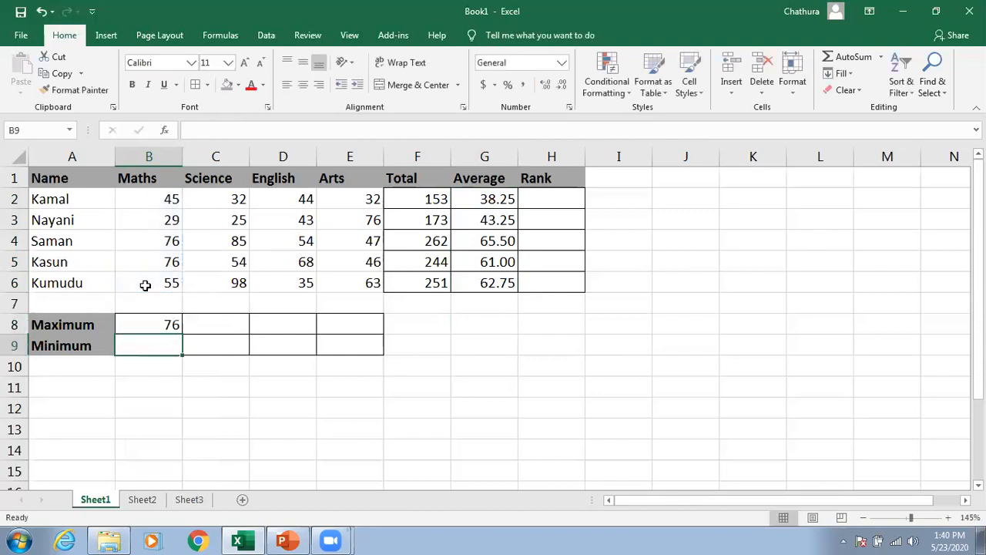
pyautogui.click(167, 325)
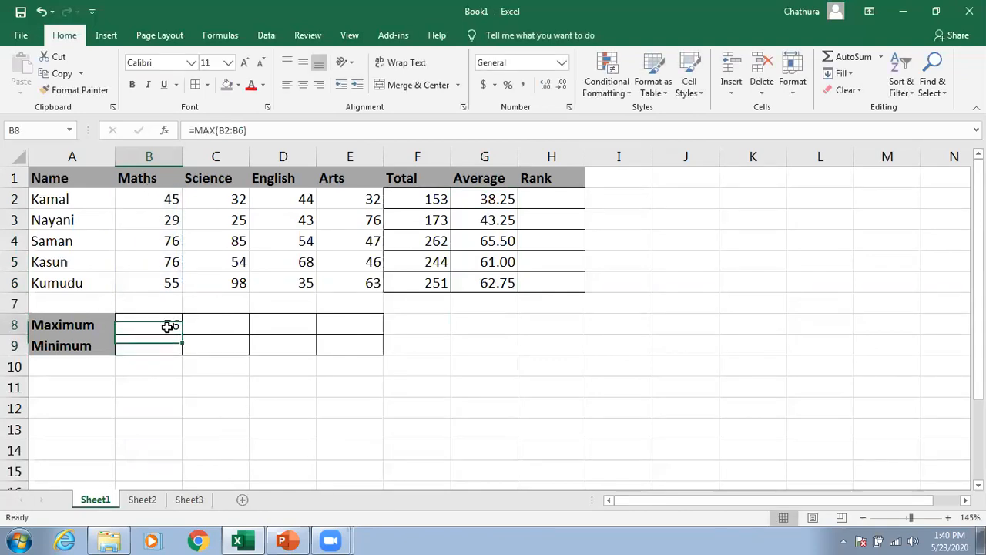
# Step: Enter =MIN(B2:B6) in the Maths Minimum cell B9
pyautogui.click(140, 242)
pyautogui.click(142, 283)
pyautogui.click(155, 345)
pyautogui.write('=')
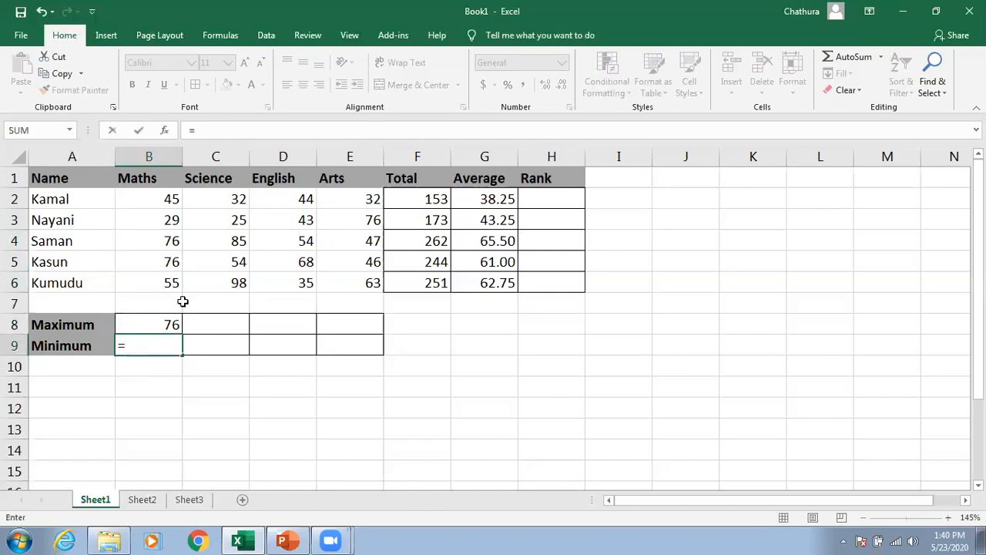
pyautogui.write('min')
pyautogui.press('Tab')
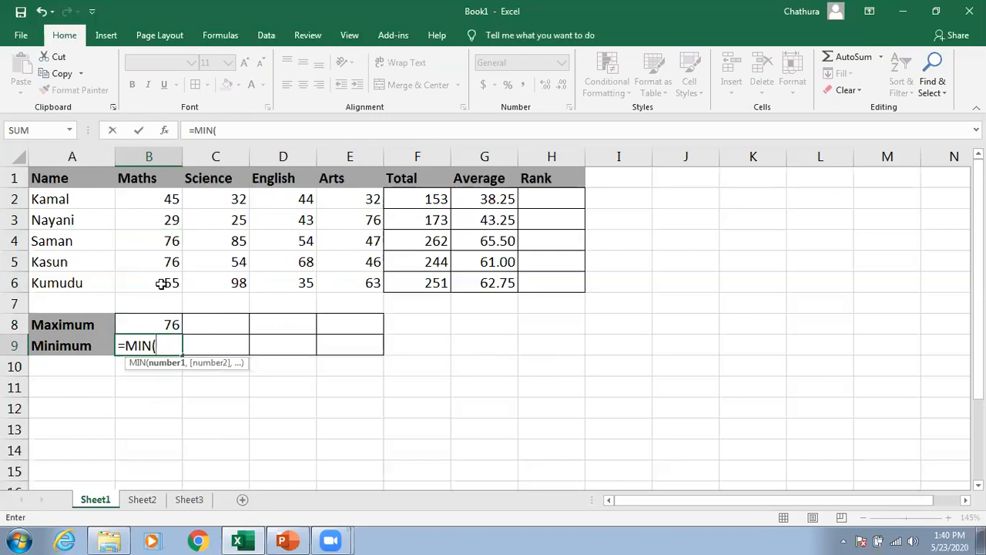
pyautogui.moveTo(152, 198); pyautogui.dragTo(153, 286)
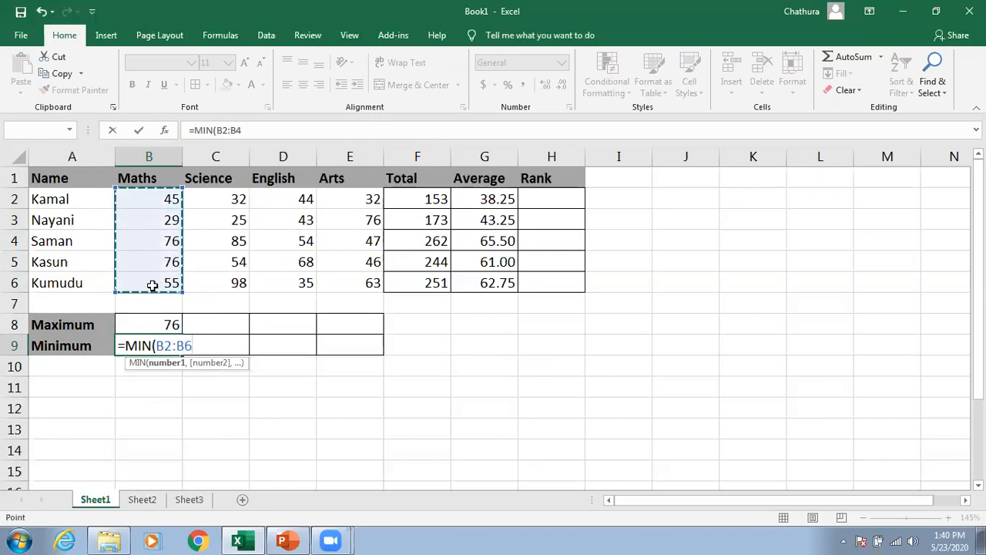
pyautogui.write(')')
pyautogui.press('Return')
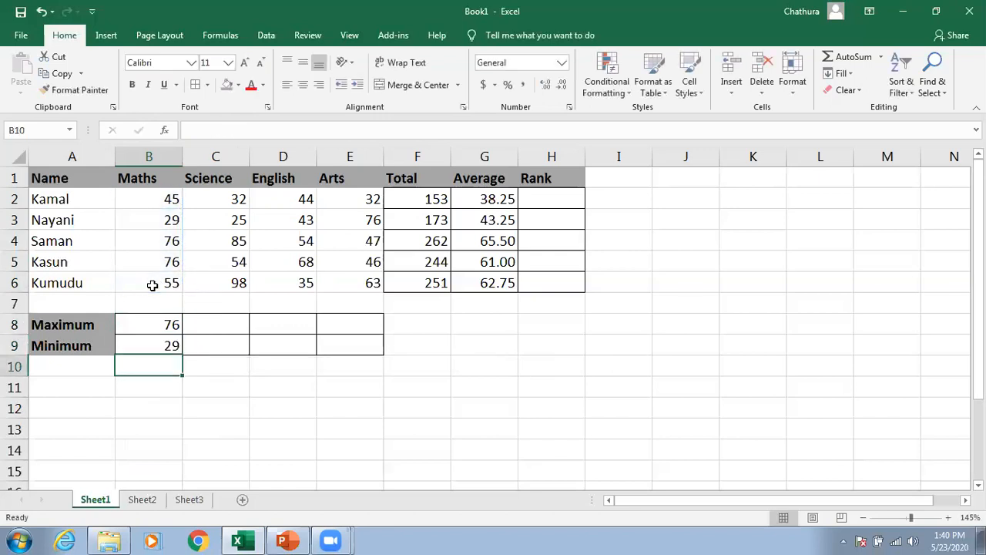
# Step: Copy the Maximum and Minimum formulas from column B across to the Arts column and inspect the copied formulas
pyautogui.moveTo(161, 319); pyautogui.dragTo(359, 359)
pyautogui.click(228, 321)
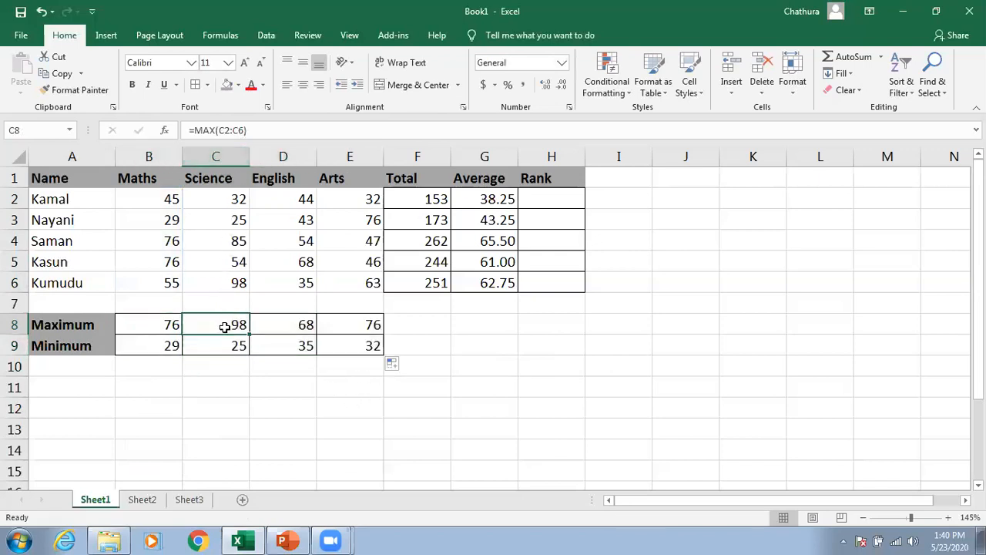
pyautogui.click(225, 348)
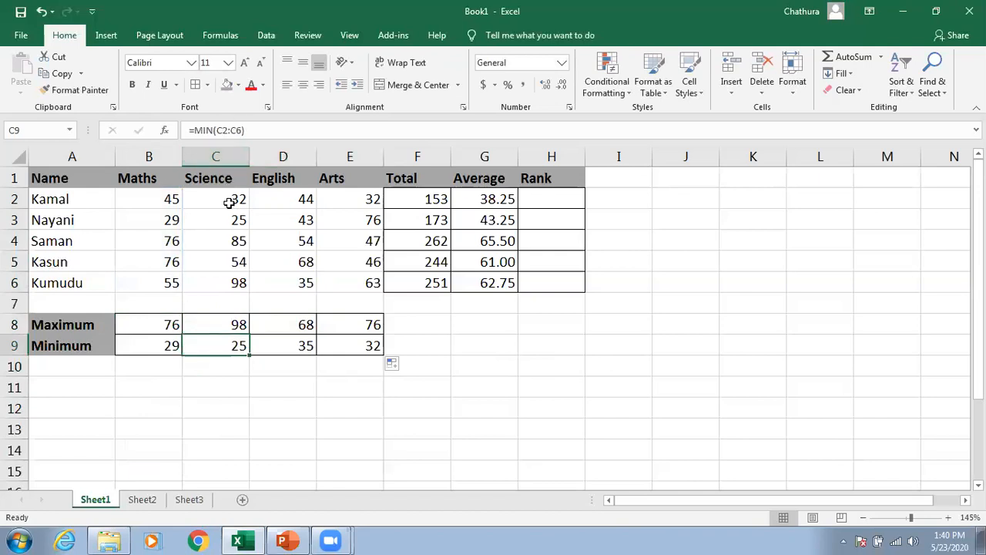
pyautogui.click(283, 341)
pyautogui.click(336, 339)
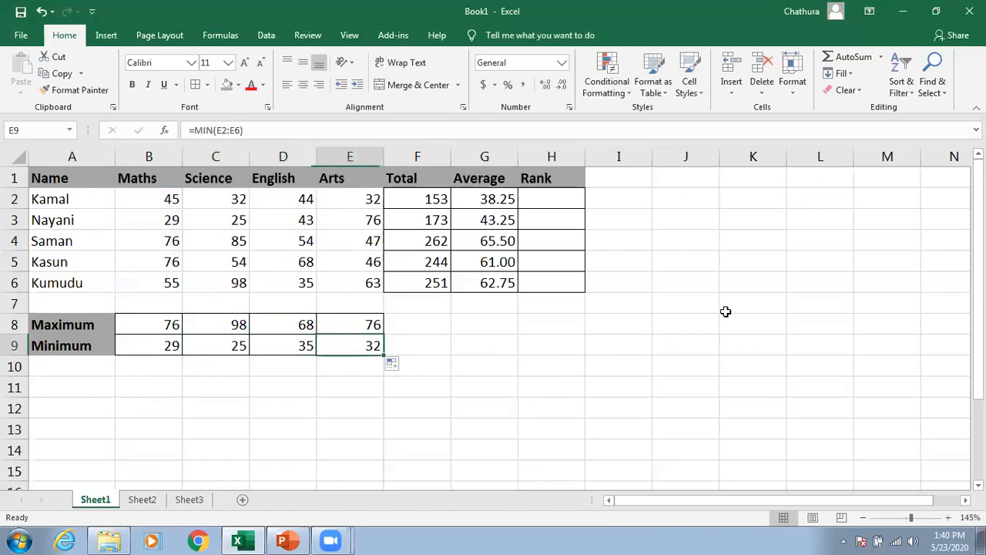
# Step: Examine the item and price list on Sheet2
pyautogui.click(569, 202)
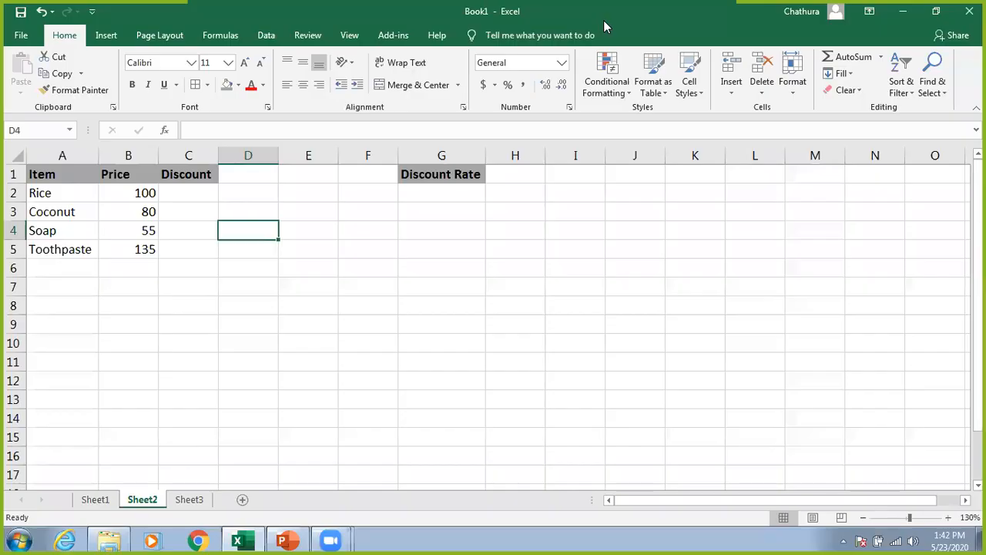
pyautogui.click(309, 302)
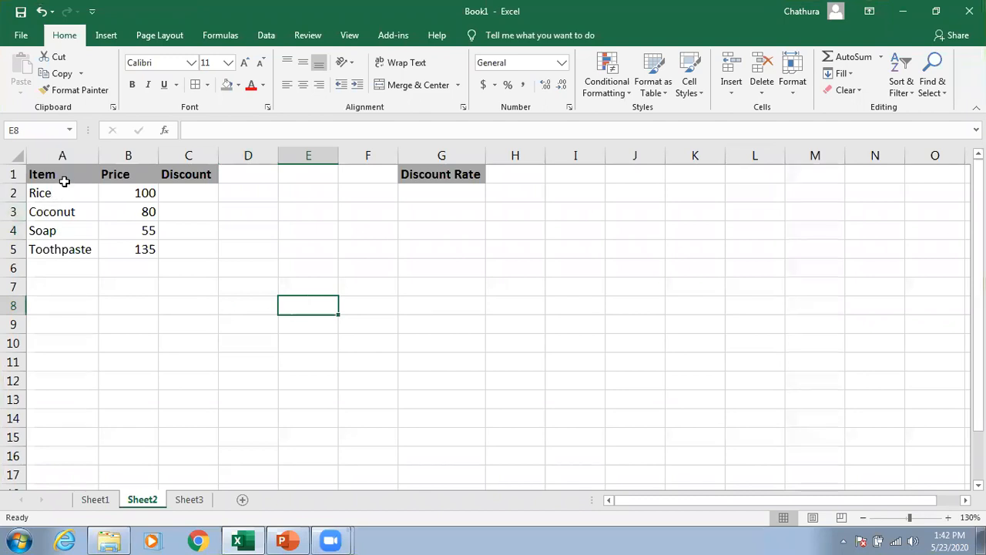
pyautogui.moveTo(62, 173); pyautogui.dragTo(59, 250)
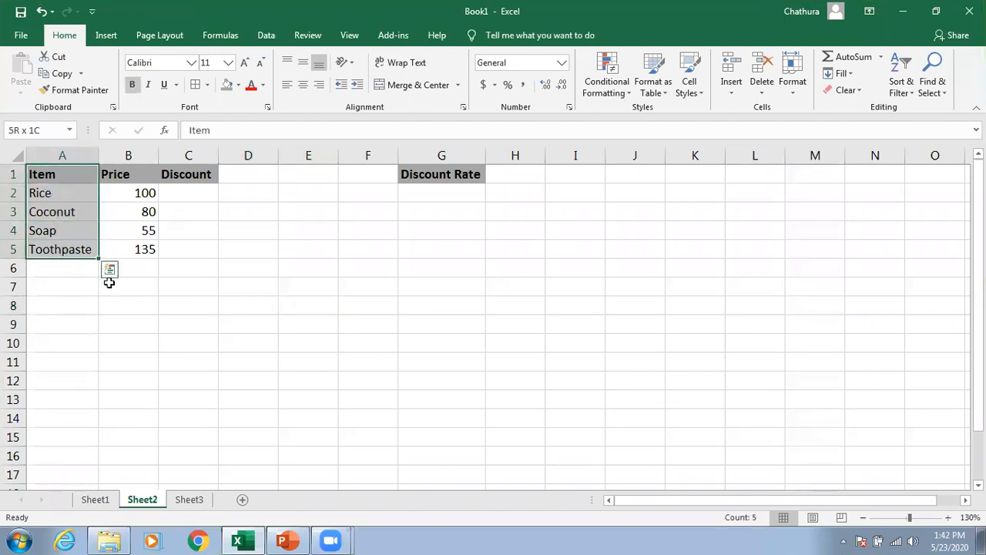
pyautogui.click(172, 313)
pyautogui.moveTo(139, 193); pyautogui.dragTo(140, 254)
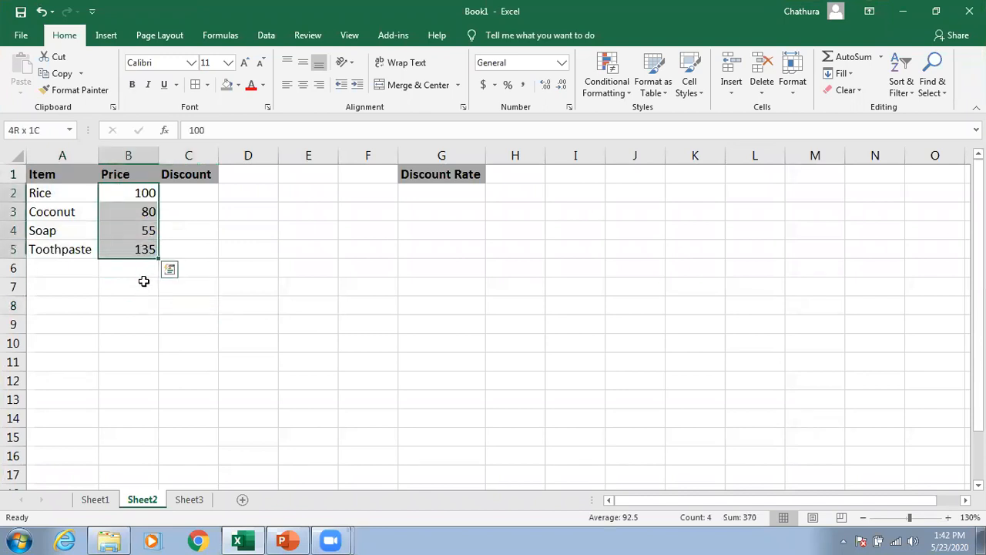
pyautogui.moveTo(55, 199); pyautogui.dragTo(62, 254)
pyautogui.click(135, 193)
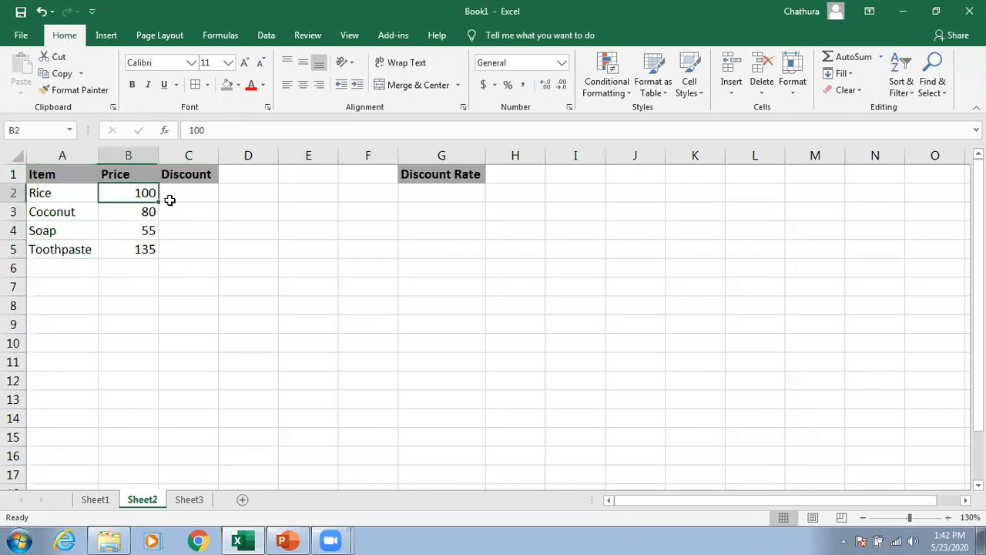
pyautogui.click(132, 216)
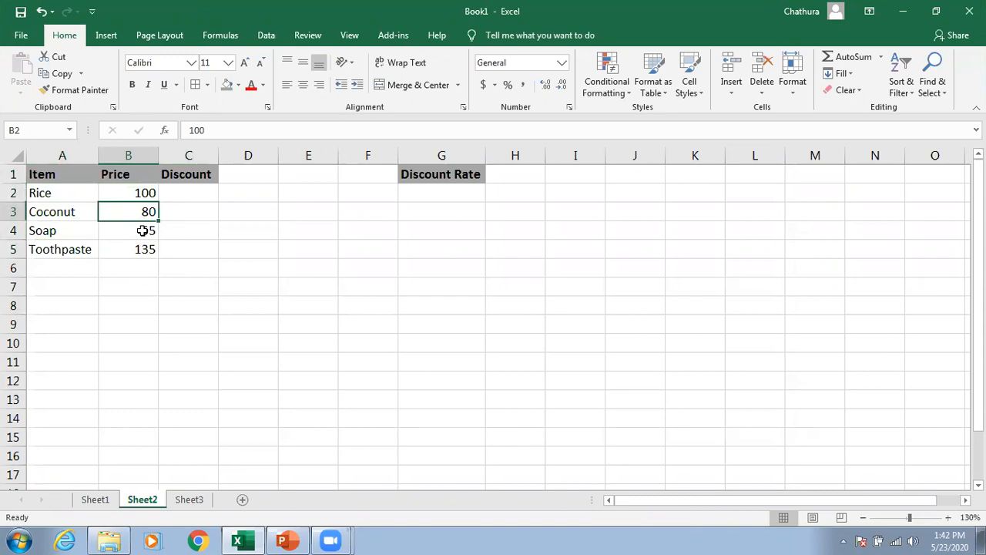
pyautogui.click(124, 235)
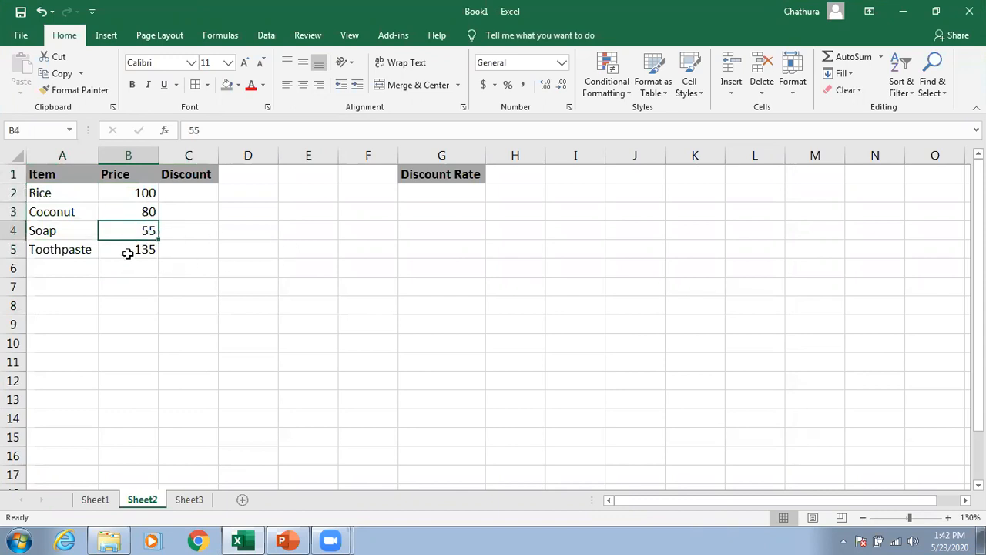
pyautogui.click(127, 252)
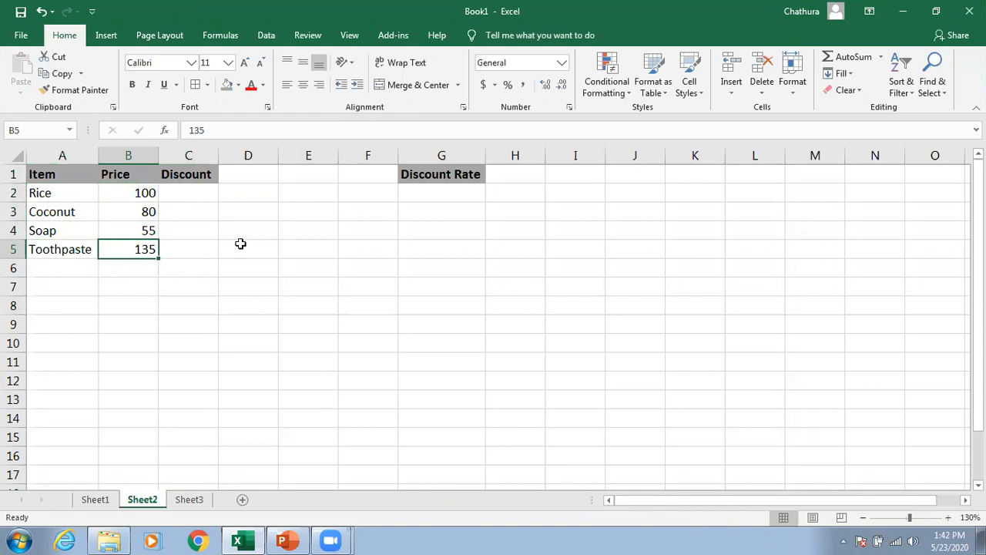
# Step: Enter 10% as the discount rate in G2
pyautogui.click(420, 193)
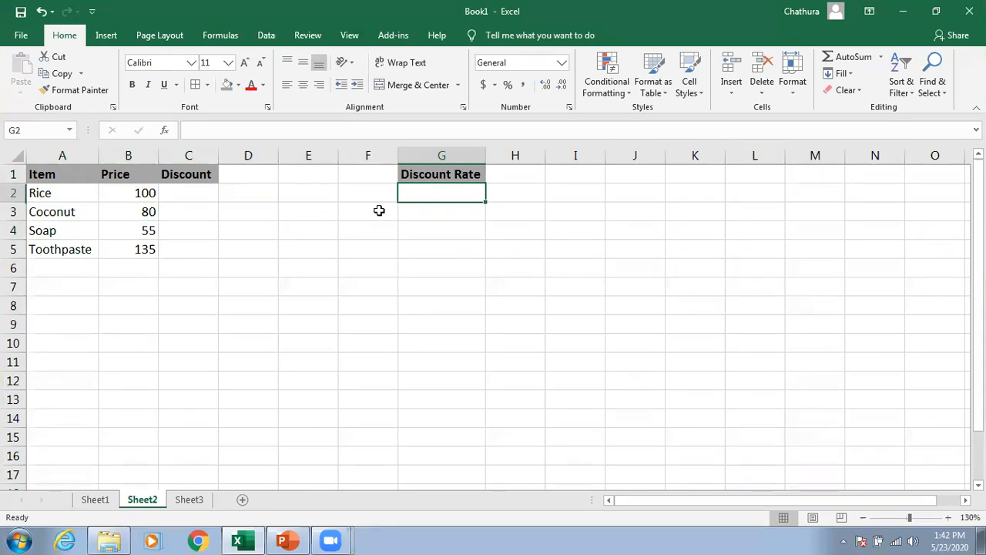
pyautogui.write('10')
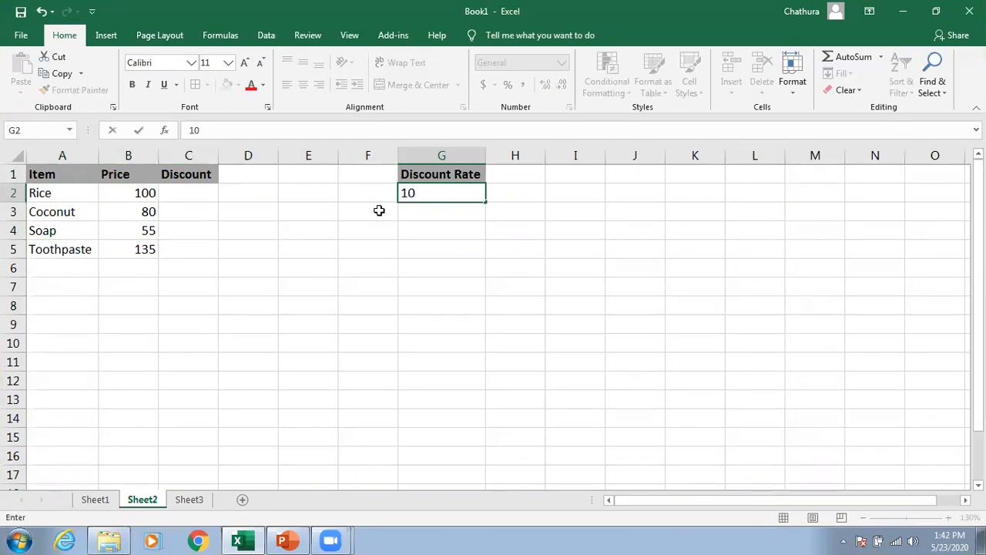
pyautogui.write('%')
pyautogui.press('Return')
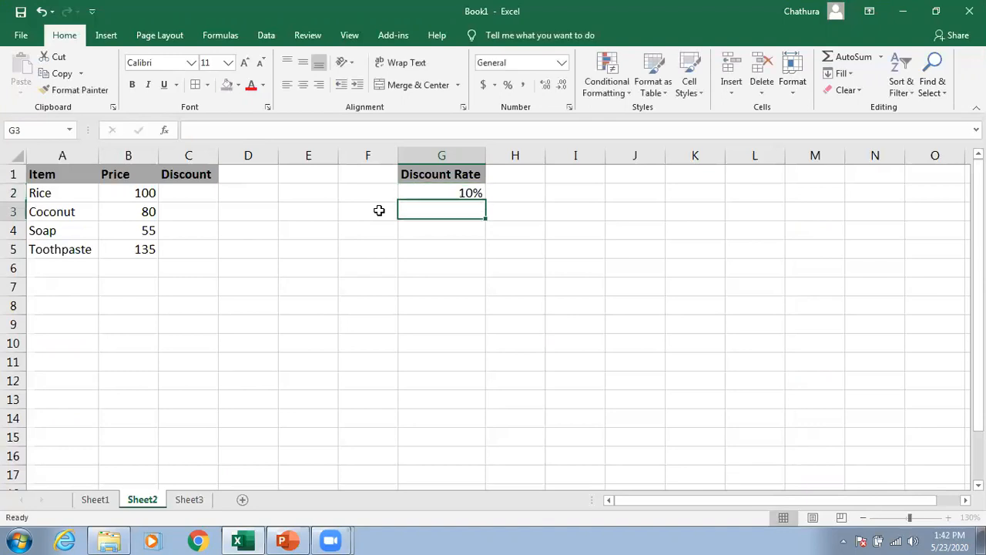
pyautogui.click(447, 196)
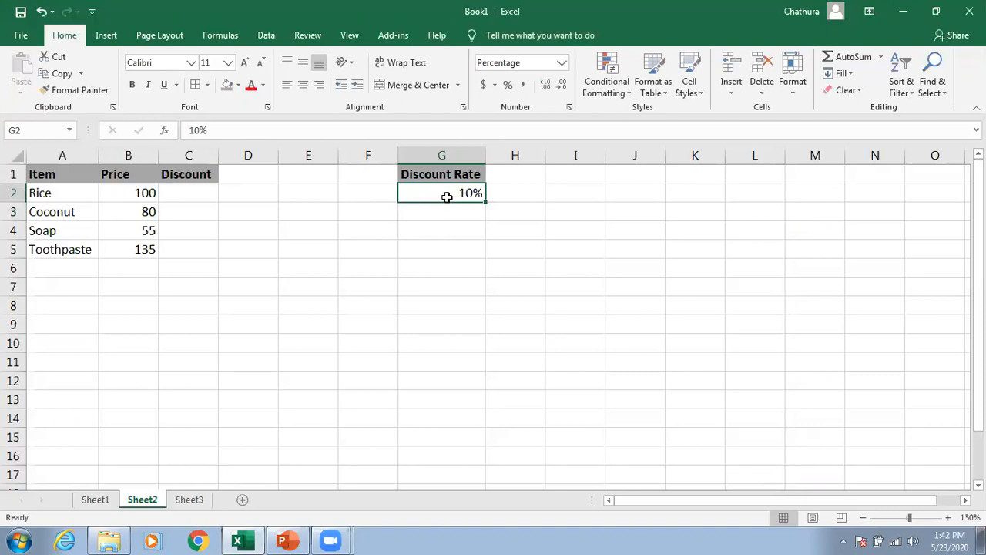
# Step: Examine the price, discount and discount rate cells on Sheet2
pyautogui.click(133, 193)
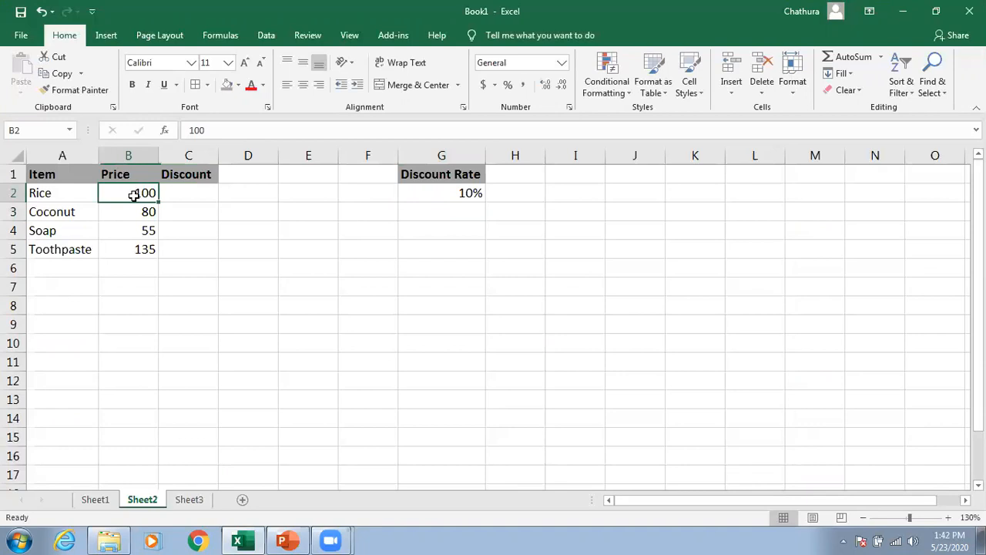
pyautogui.click(192, 192)
pyautogui.click(188, 213)
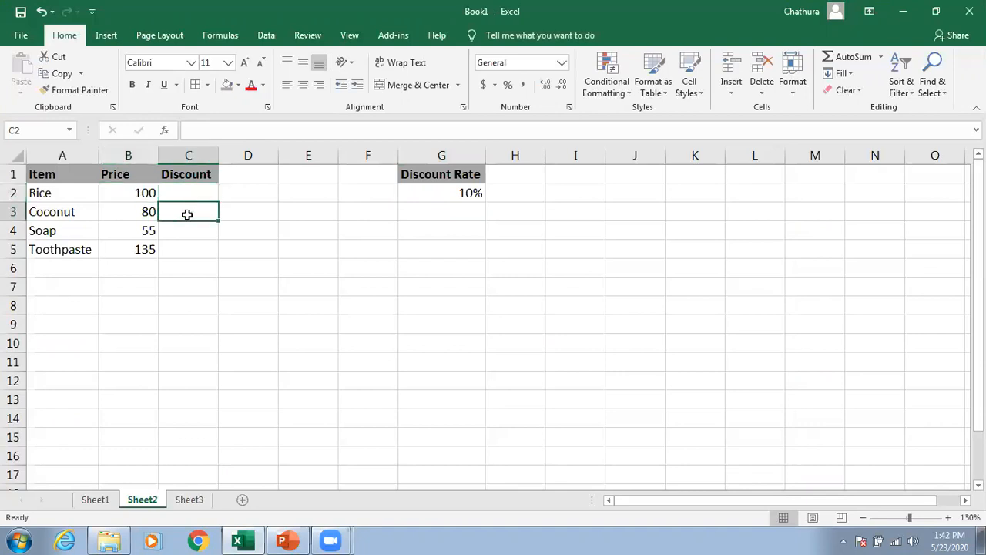
pyautogui.click(186, 230)
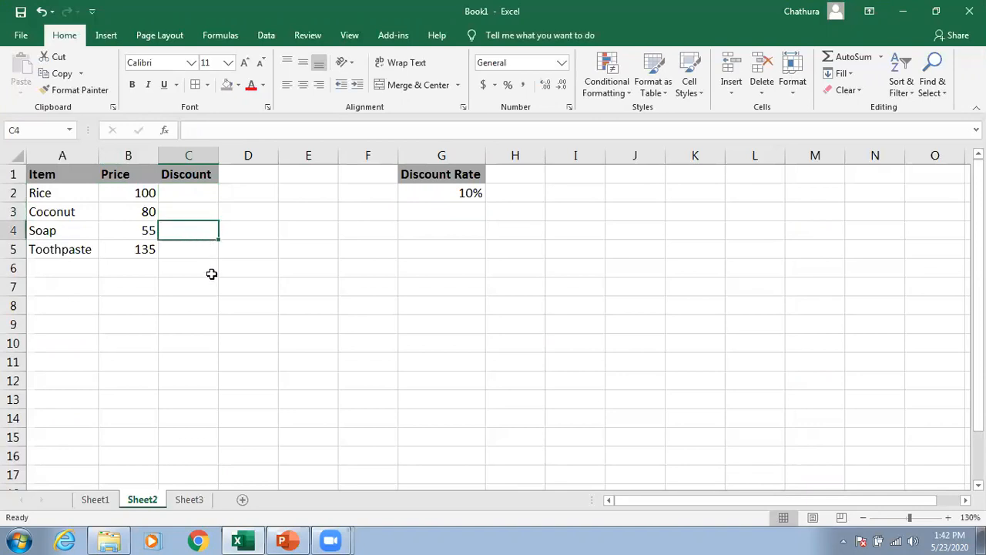
pyautogui.click(188, 251)
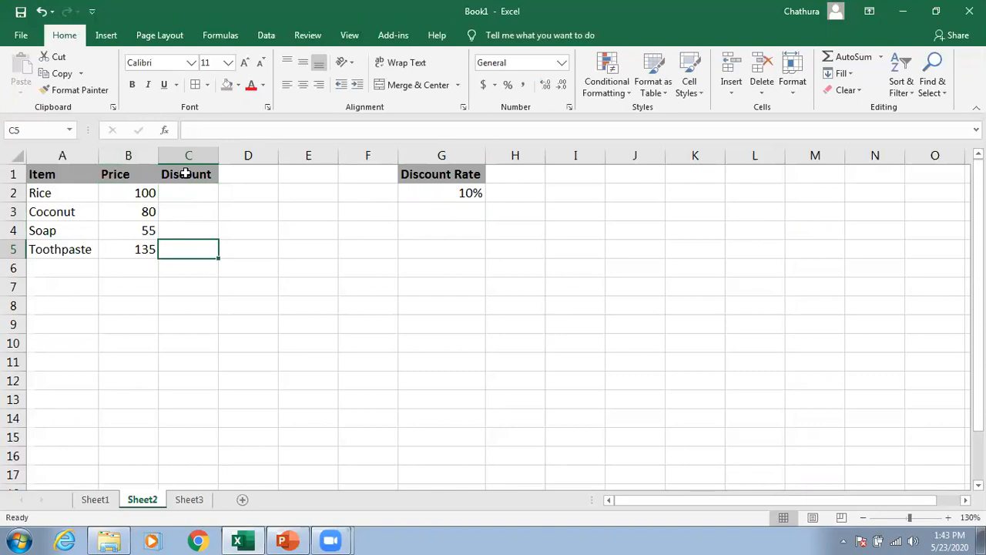
pyautogui.moveTo(74, 191); pyautogui.dragTo(72, 249)
pyautogui.moveTo(184, 187); pyautogui.dragTo(183, 248)
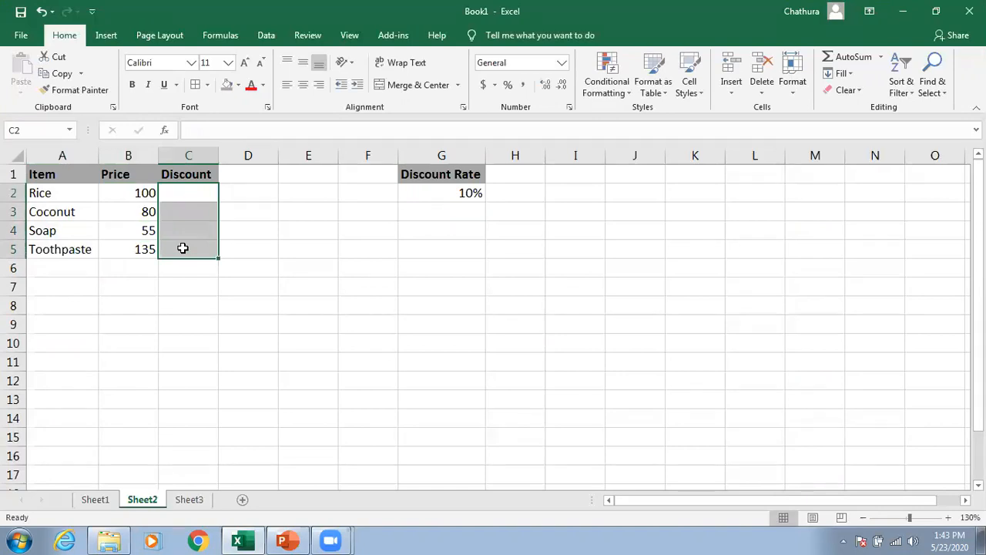
pyautogui.click(368, 231)
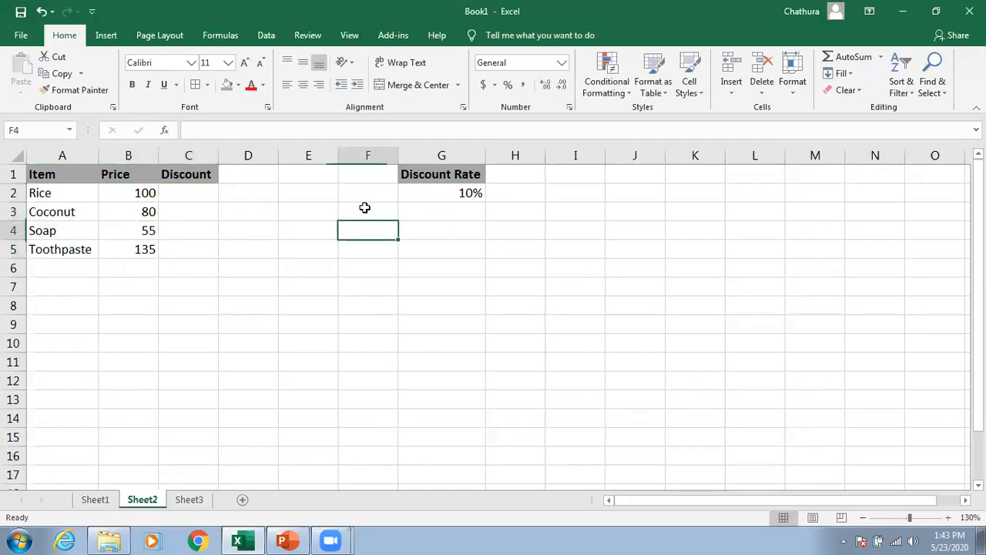
pyautogui.click(447, 188)
pyautogui.click(139, 195)
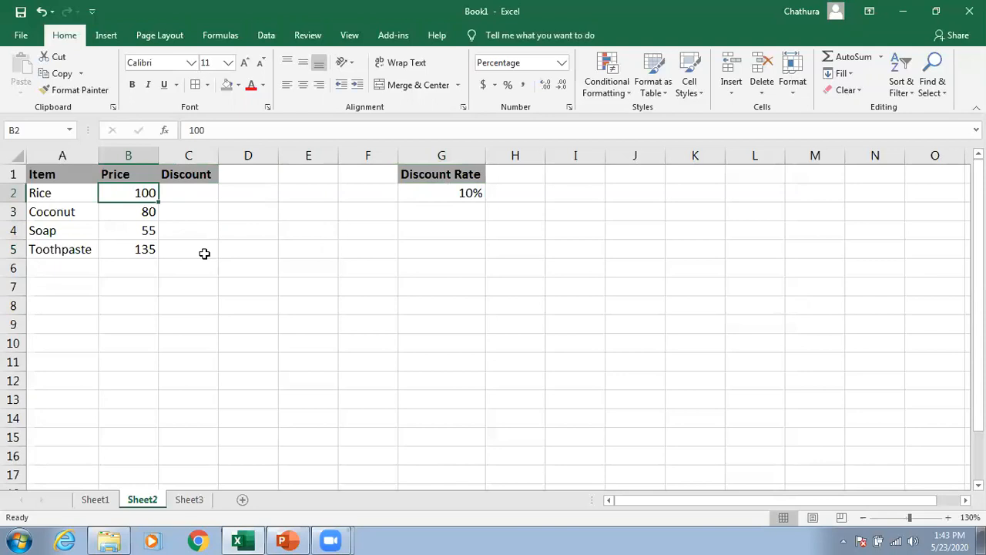
# Step: Enter =B2*G2 in the Rice Discount cell C2
pyautogui.click(185, 193)
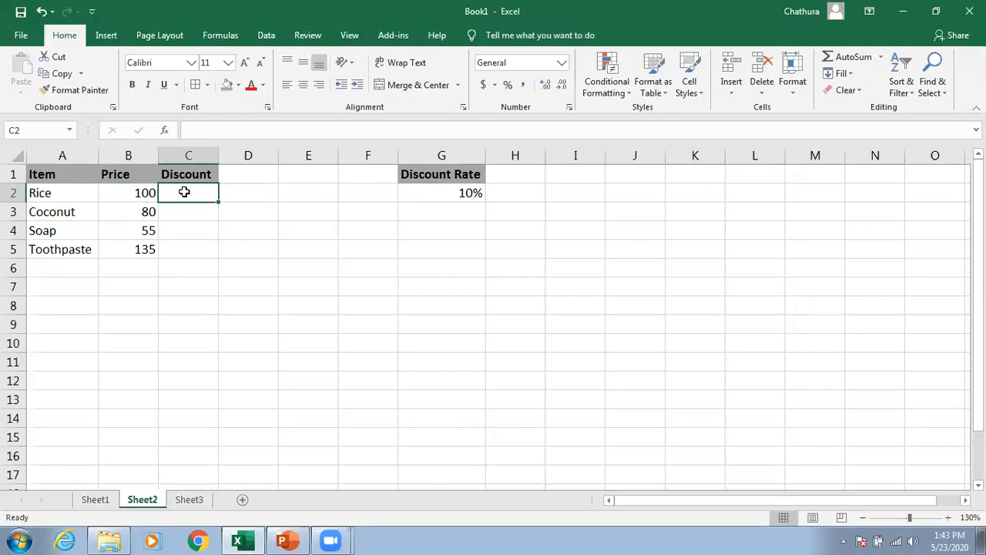
pyautogui.write('=')
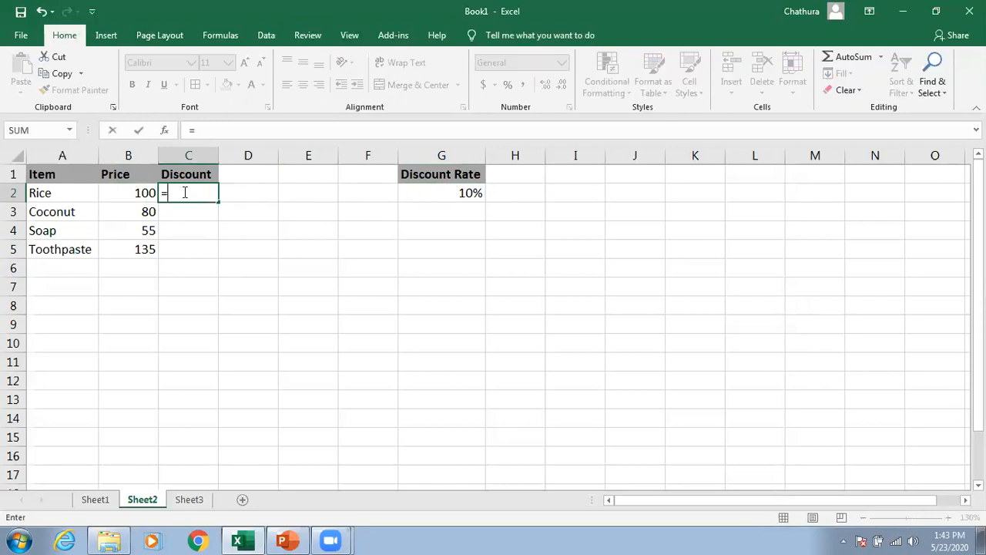
pyautogui.click(128, 193)
pyautogui.write('*')
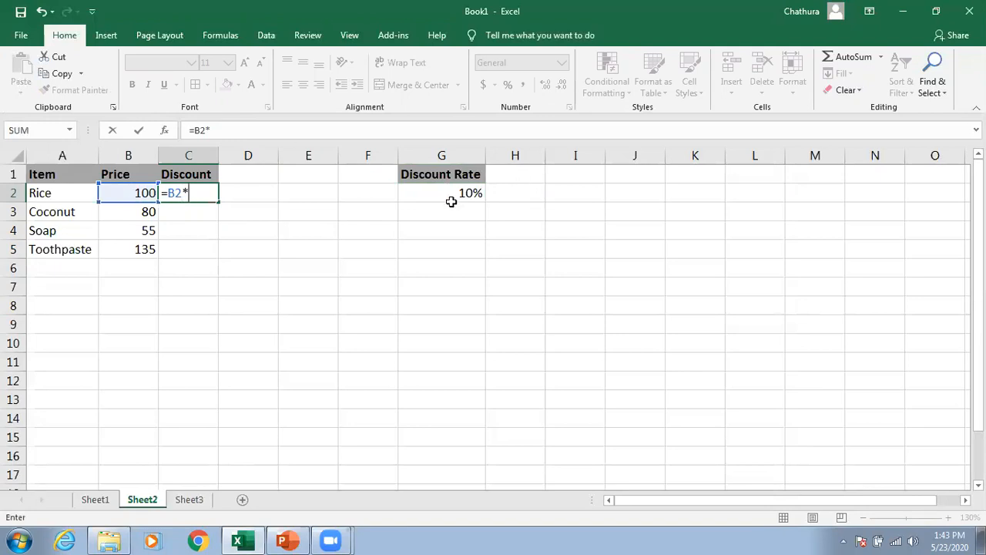
pyautogui.click(455, 192)
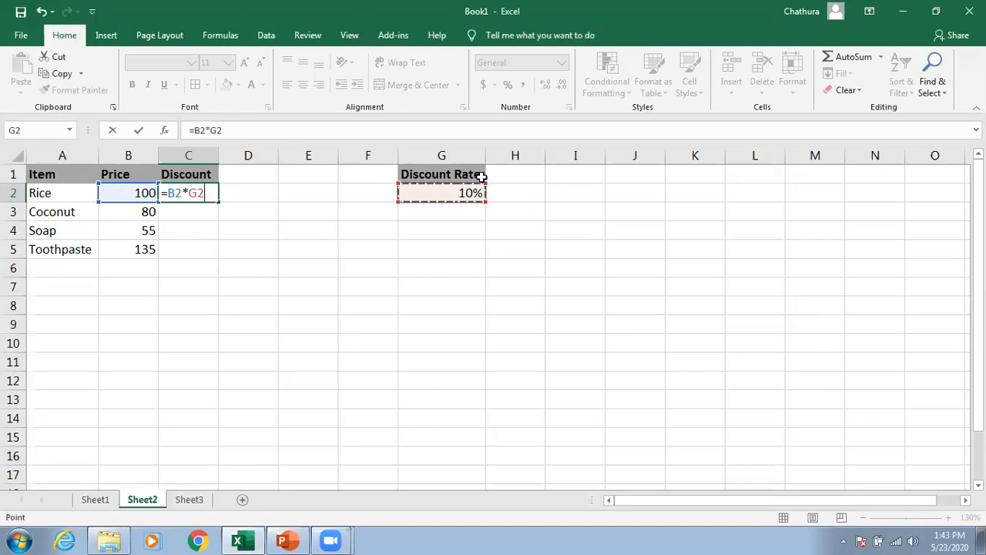
pyautogui.press('Return')
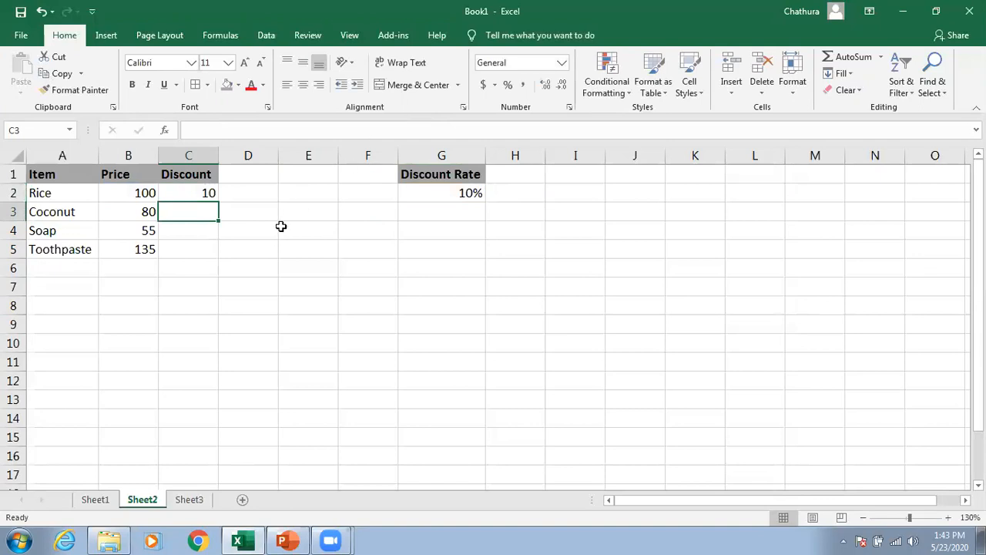
# Step: Copy the discount formula from C2 down to C5 and inspect the copied formulas
pyautogui.click(203, 193)
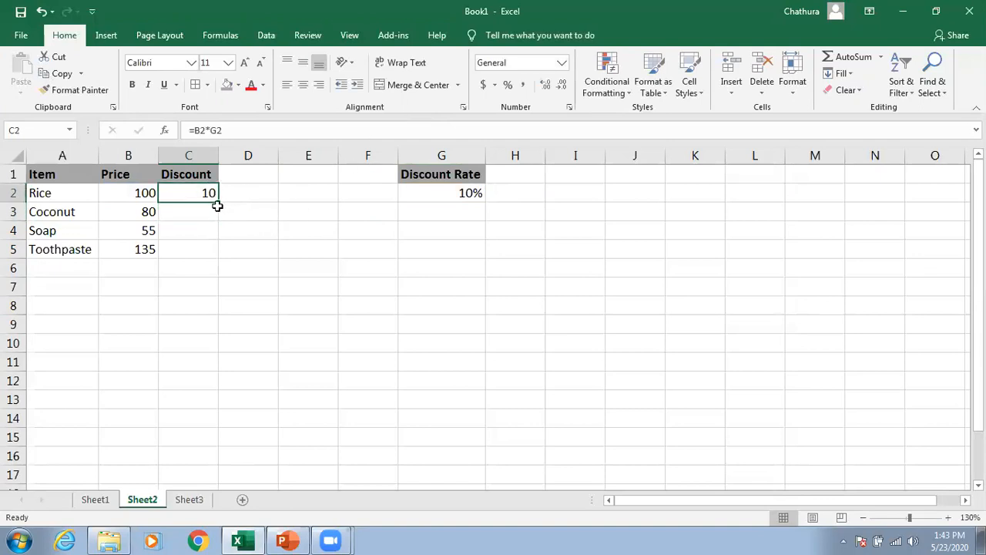
pyautogui.moveTo(219, 202); pyautogui.dragTo(215, 251)
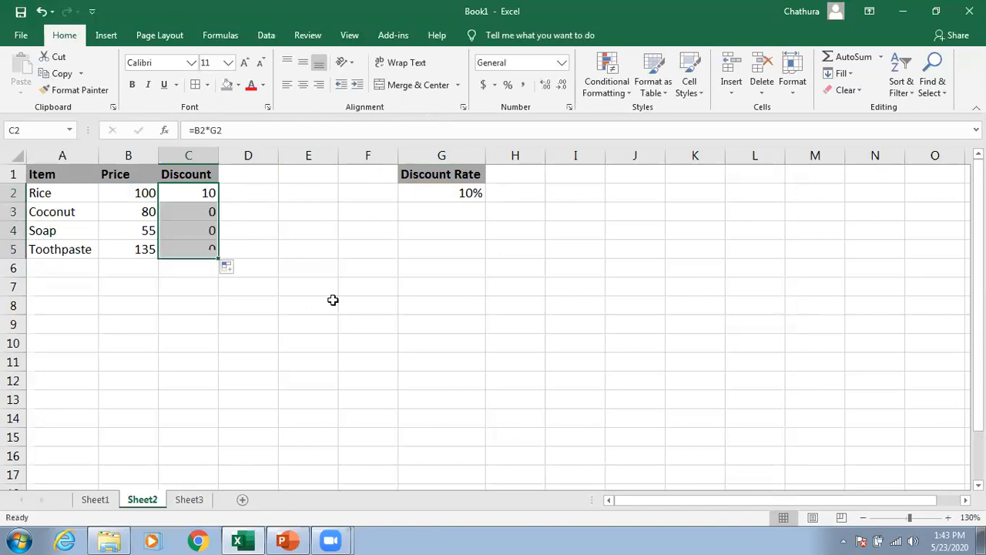
pyautogui.click(283, 281)
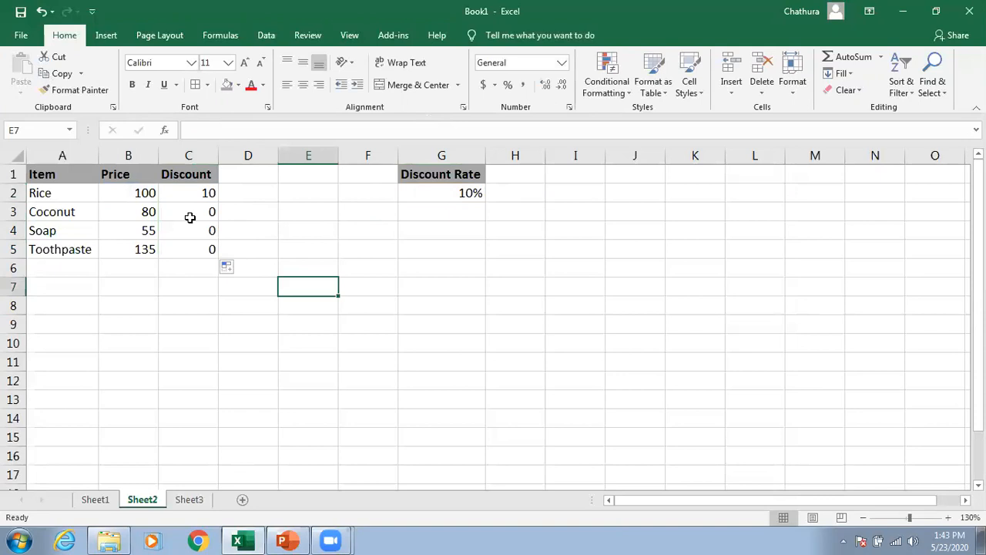
pyautogui.click(190, 217)
pyautogui.click(178, 239)
pyautogui.click(180, 247)
pyautogui.click(189, 215)
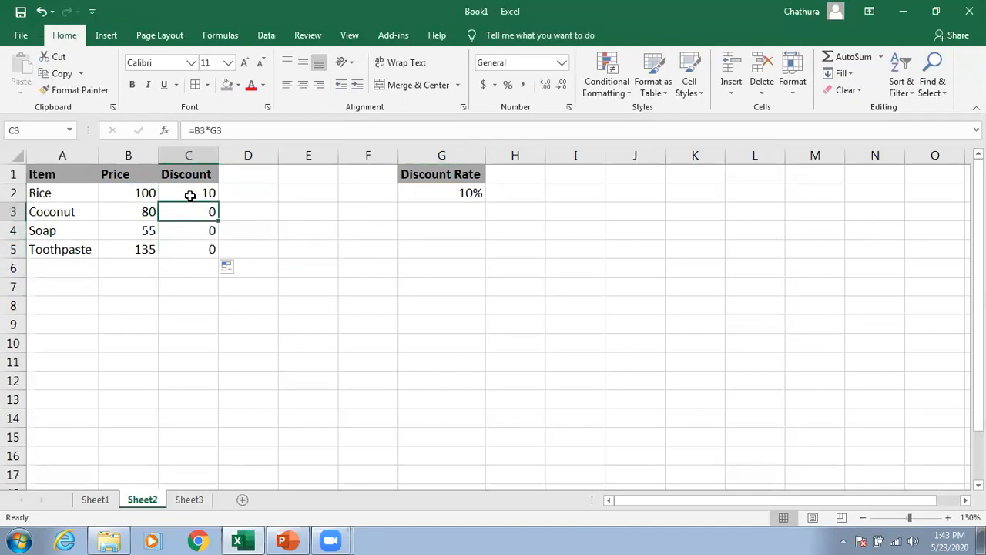
# Step: Inspect the formulas in the Rice and Coconut discount cells
pyautogui.click(189, 196)
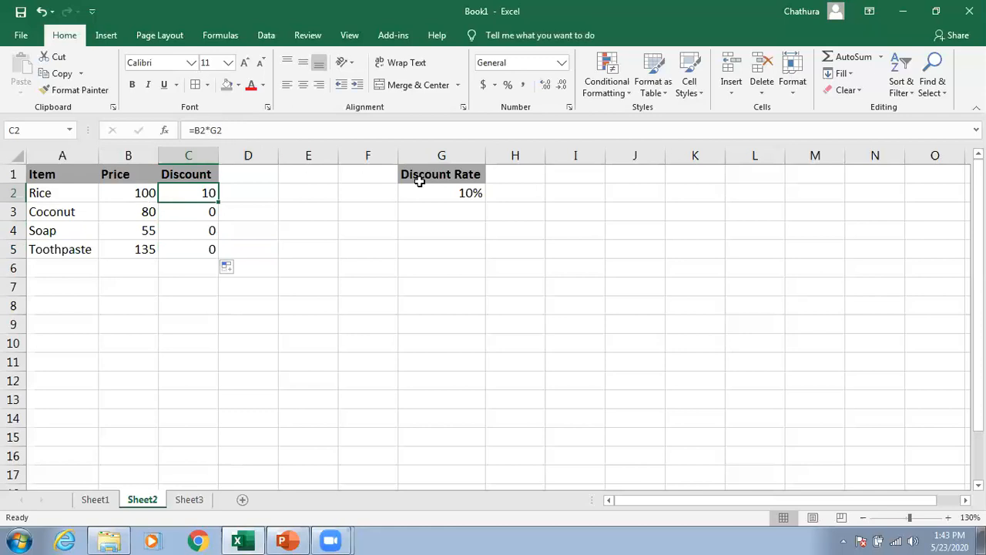
pyautogui.click(188, 212)
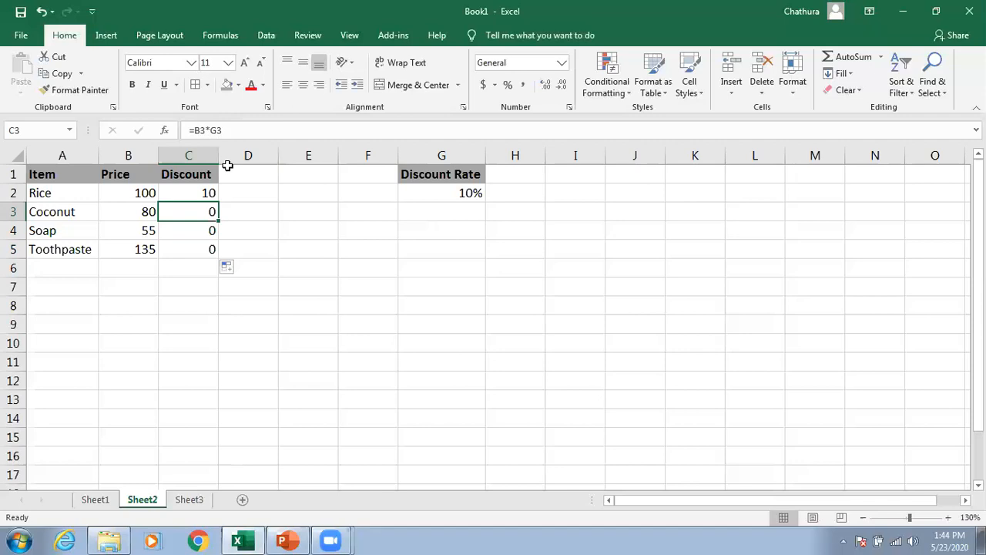
pyautogui.click(193, 188)
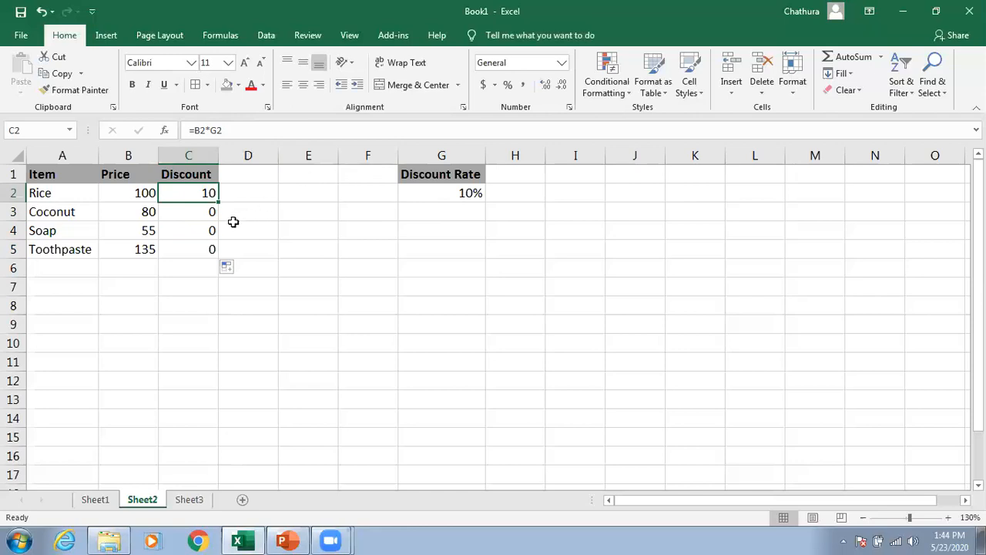
pyautogui.click(203, 213)
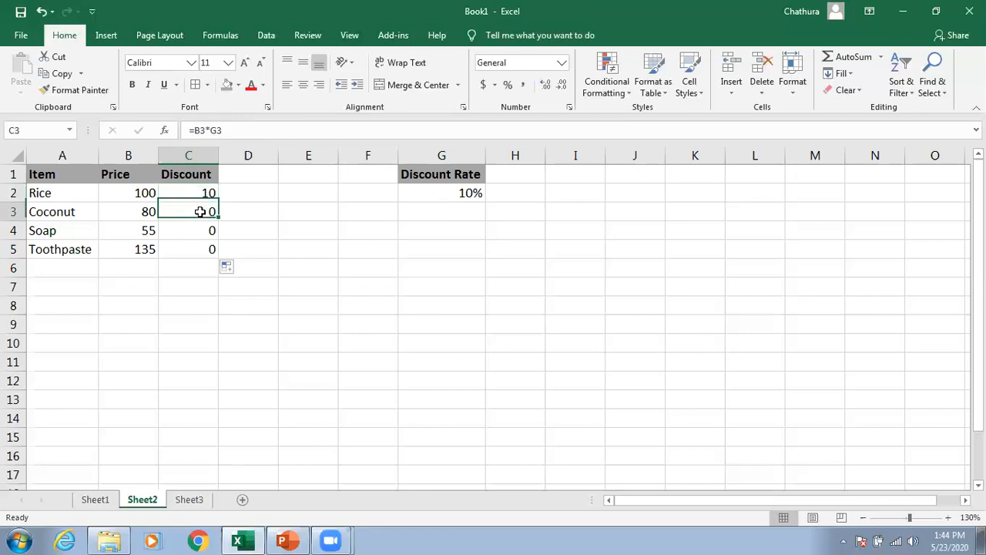
pyautogui.click(196, 192)
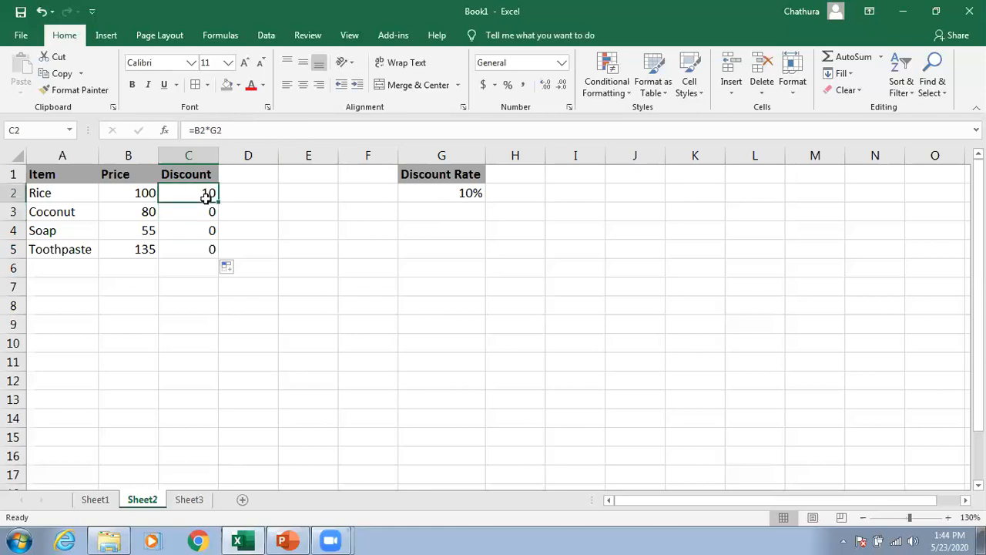
# Step: Make the rate reference absolute so C2 reads =B2*$G$2, and copy it down to C5
pyautogui.moveTo(209, 131); pyautogui.dragTo(224, 130)
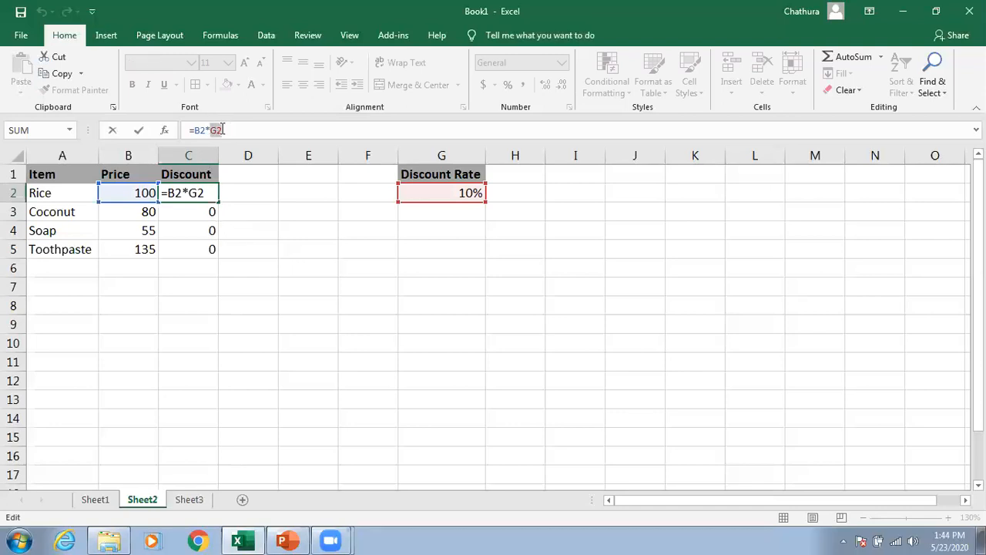
pyautogui.press('F4')
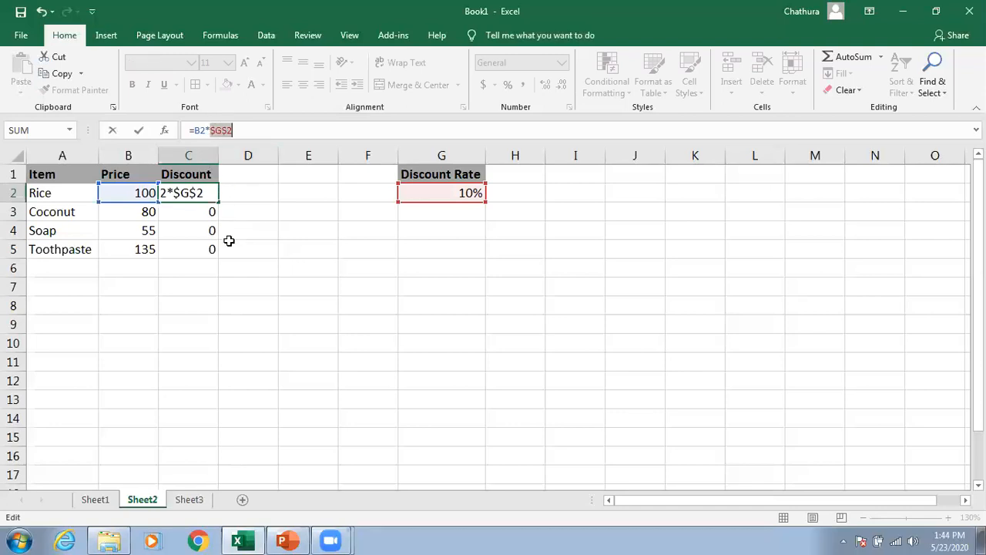
pyautogui.click(217, 130)
pyautogui.click(227, 130)
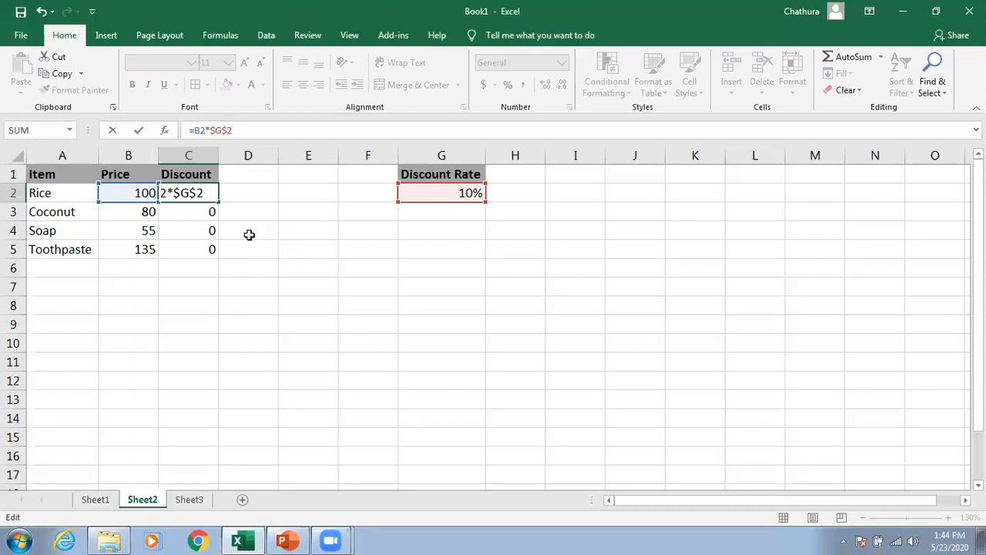
pyautogui.press('Return')
pyautogui.click(190, 191)
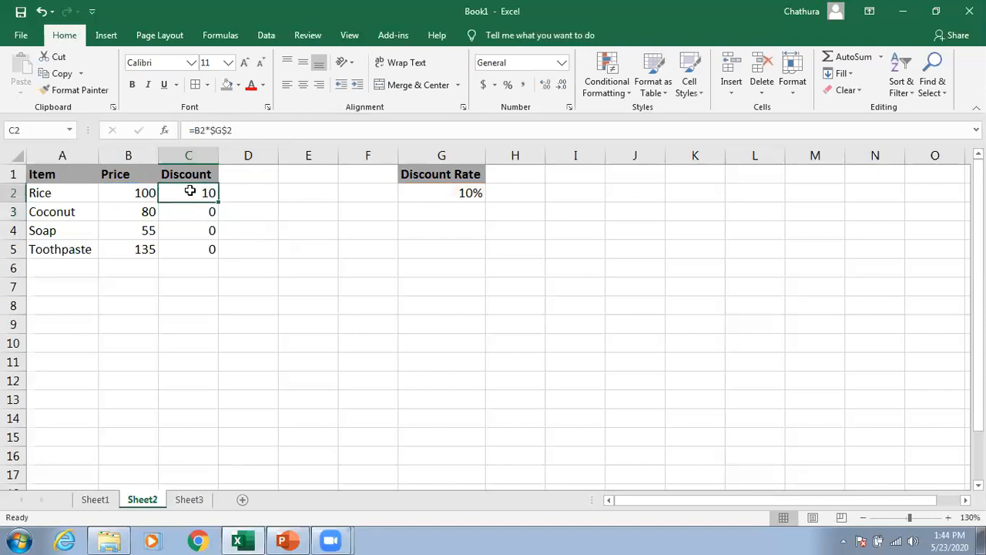
pyautogui.moveTo(218, 201); pyautogui.dragTo(219, 256)
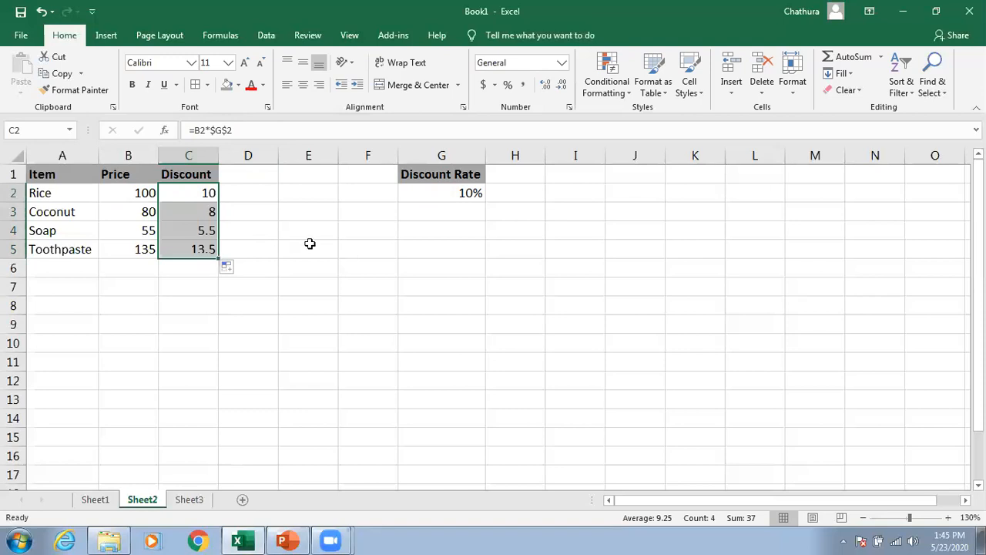
# Step: Examine the copied discount formulas in C2 to C5 and the discount rate cell G2
pyautogui.click(280, 249)
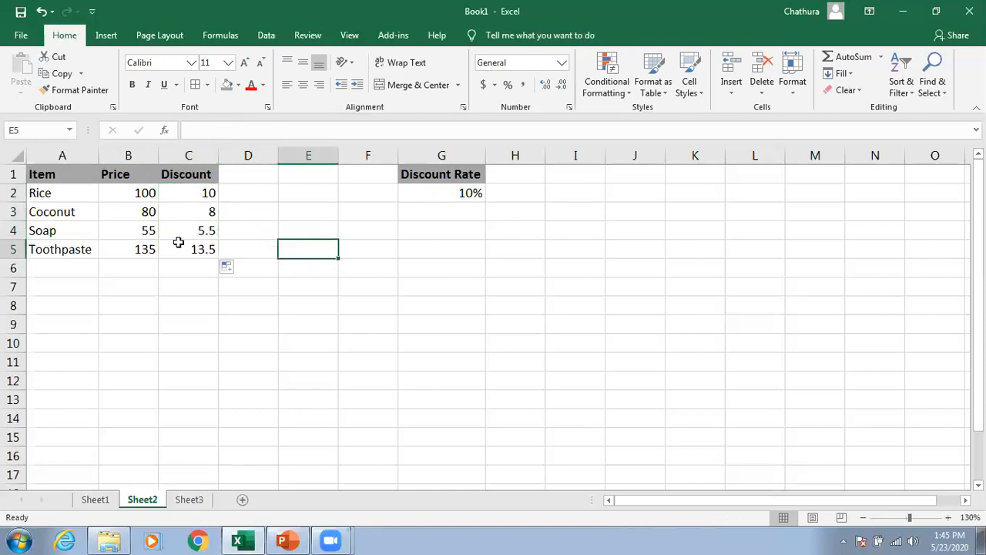
pyautogui.click(190, 194)
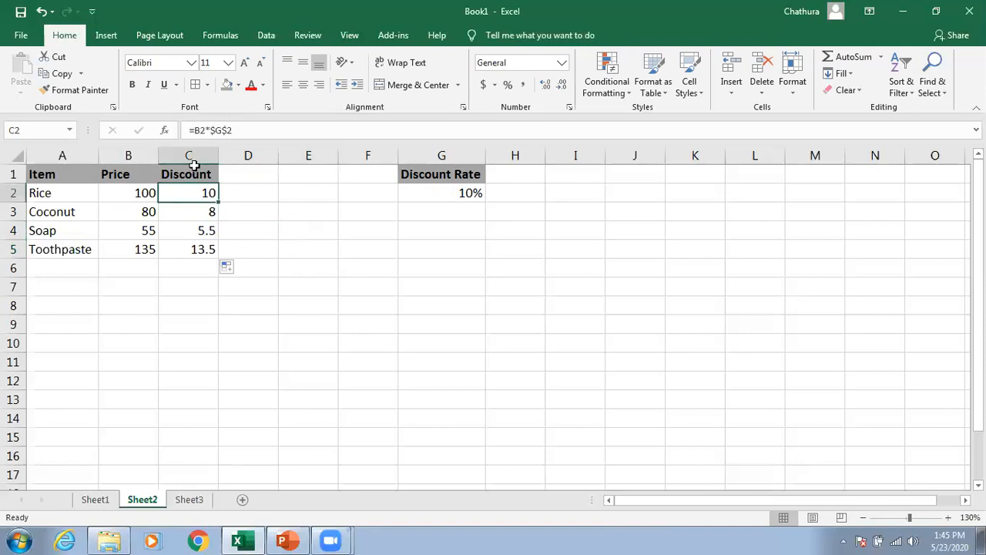
pyautogui.click(198, 212)
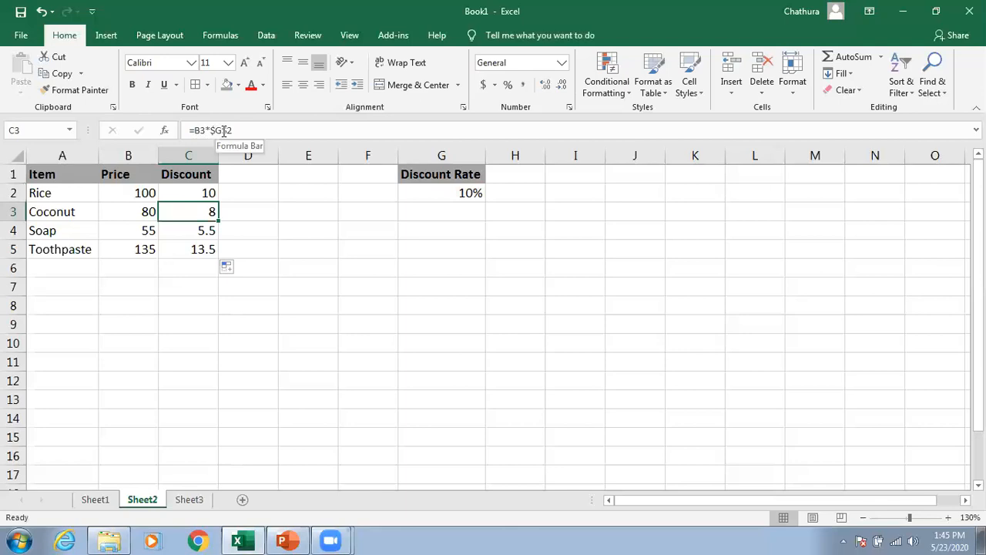
pyautogui.click(194, 228)
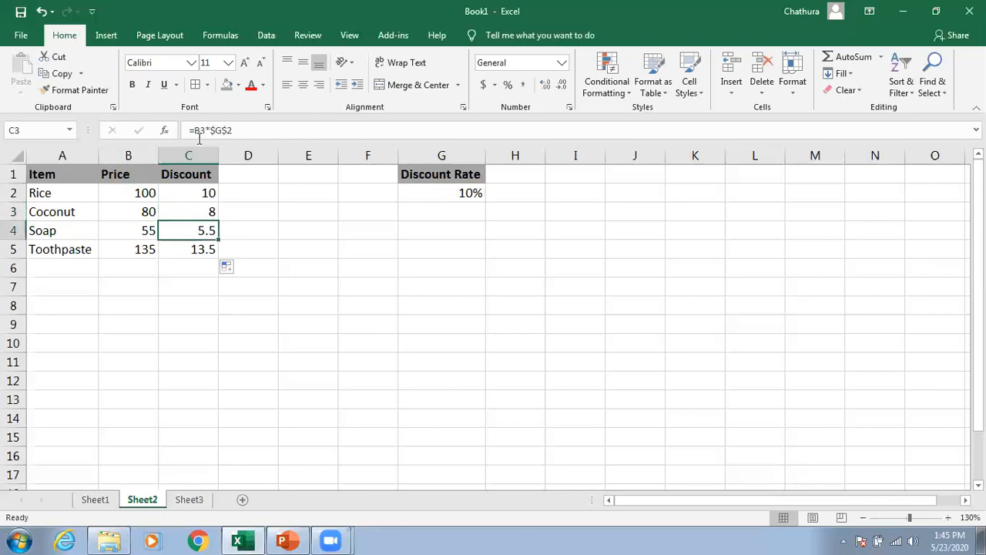
pyautogui.click(195, 248)
pyautogui.click(455, 193)
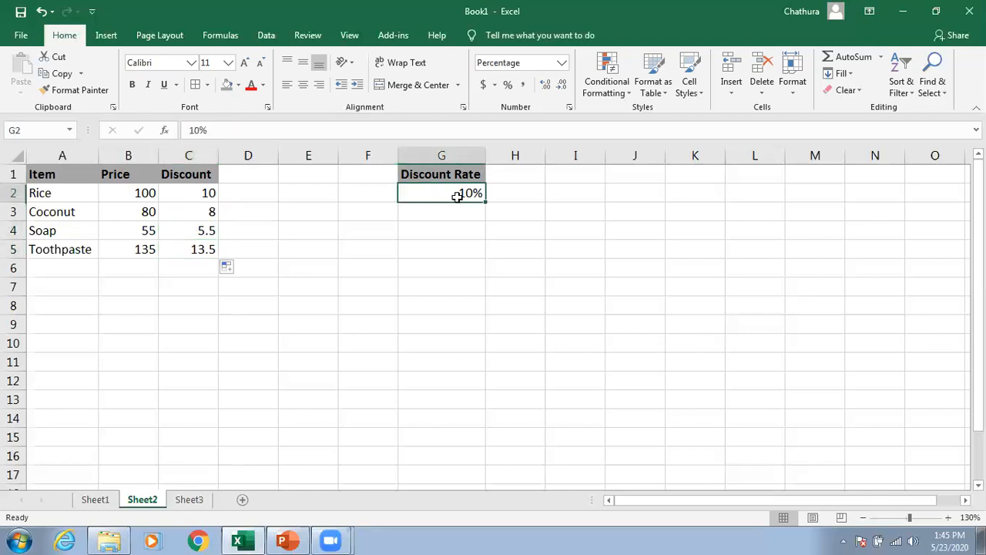
pyautogui.click(193, 190)
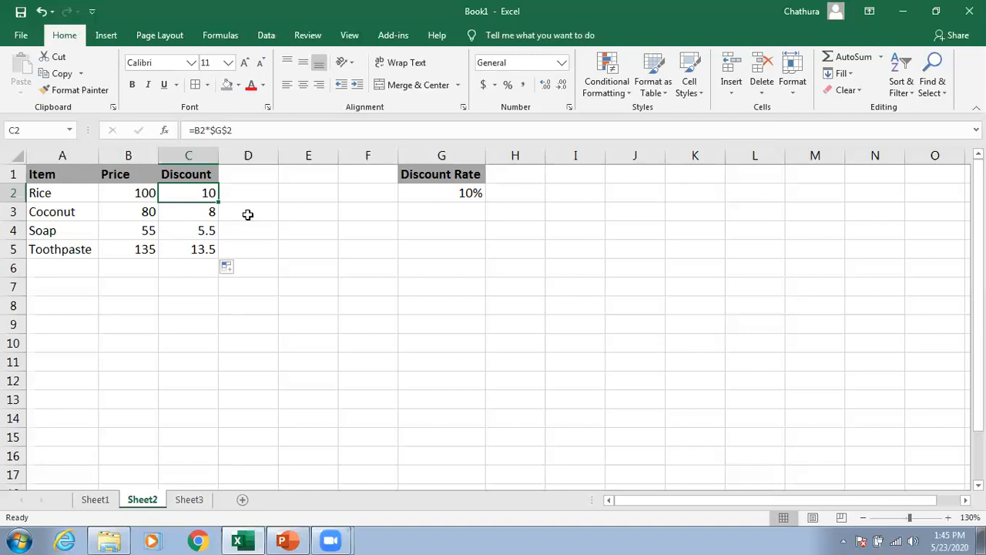
# Step: Change C2's formula to the mixed reference =B2*G$2 and copy it down to C5
pyautogui.click(222, 130)
pyautogui.click(228, 133)
pyautogui.click(217, 134)
pyautogui.press('BackSpace')
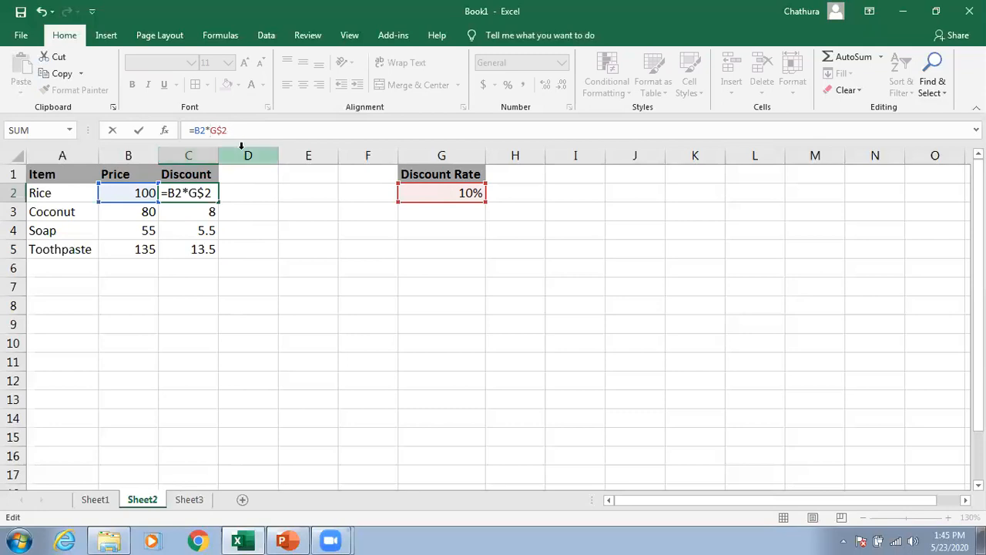
pyautogui.moveTo(218, 130)
pyautogui.mouseDown()
pyautogui.moveTo(228, 129)
pyautogui.moveTo(217, 130)
pyautogui.mouseUp()
pyautogui.click(224, 130)
pyautogui.press('Return')
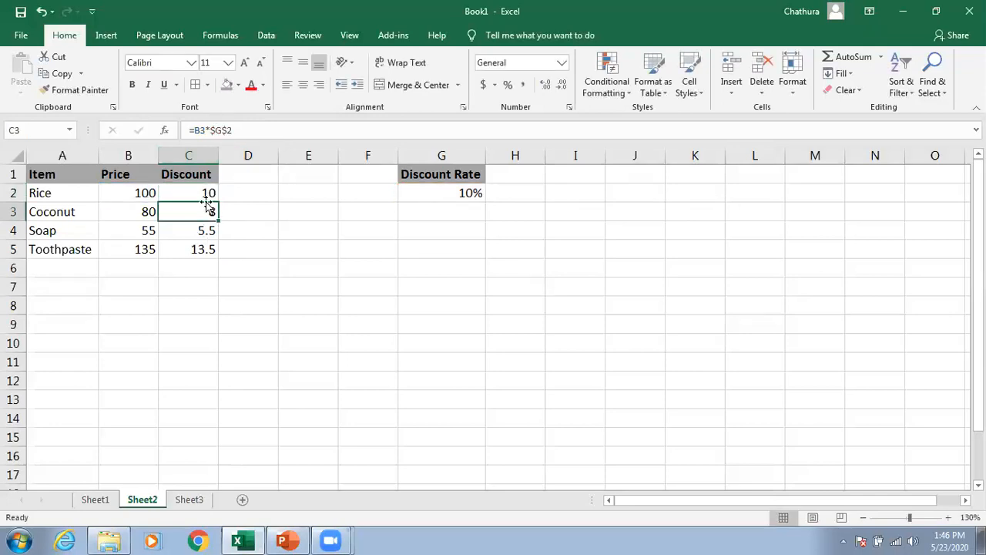
pyautogui.click(208, 193)
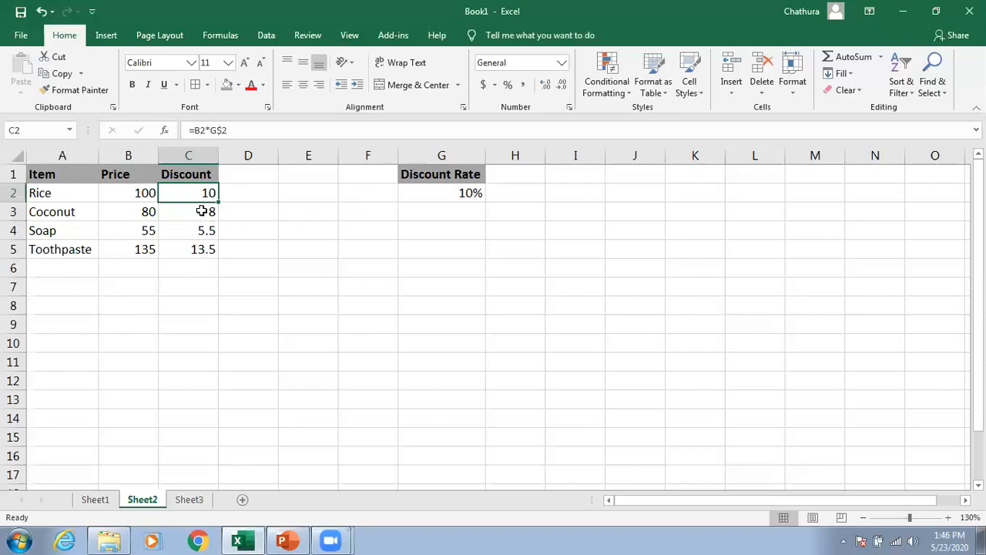
pyautogui.moveTo(219, 202); pyautogui.dragTo(221, 255)
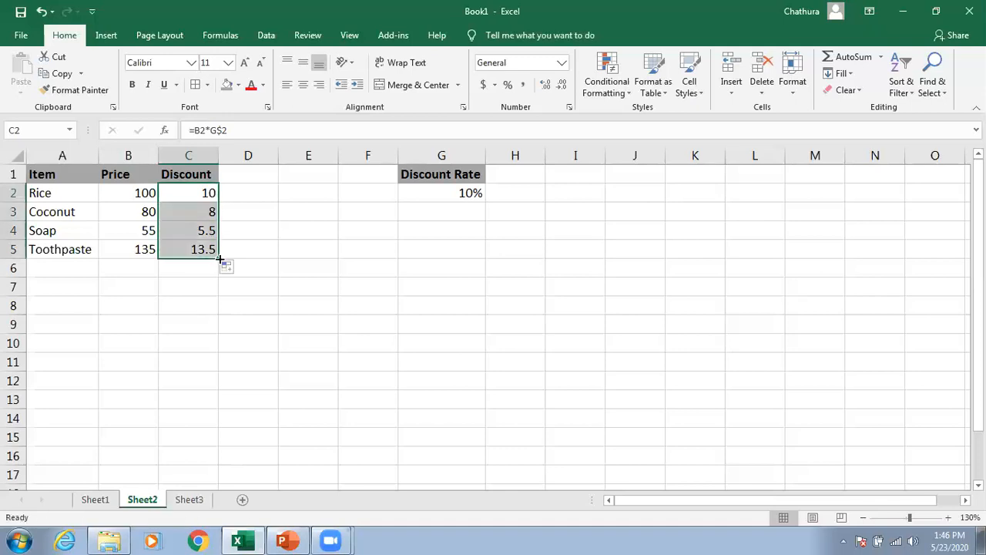
# Step: Restore C2's formula to =B2*$G$2 and copy it down to C5 again
pyautogui.click(222, 130)
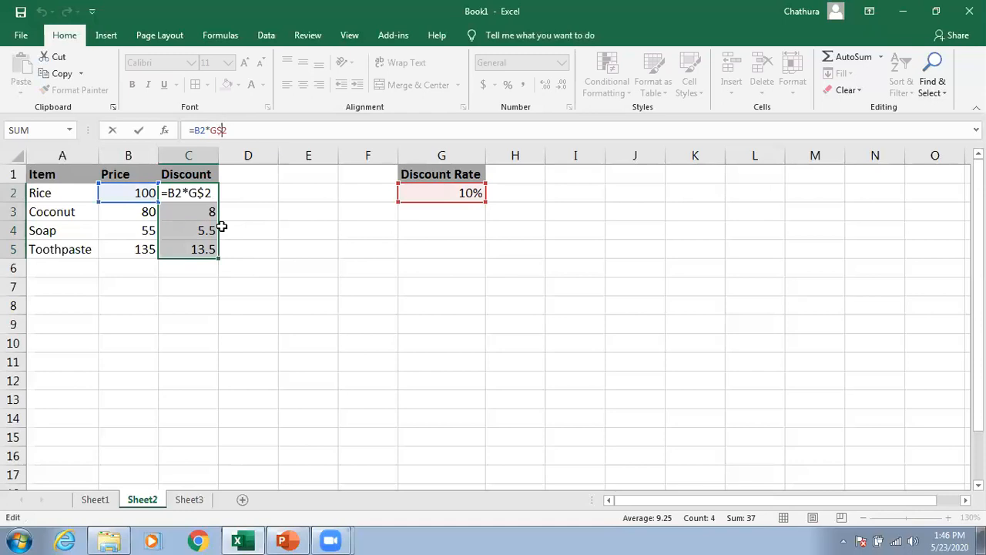
pyautogui.click(210, 133)
pyautogui.write('$')
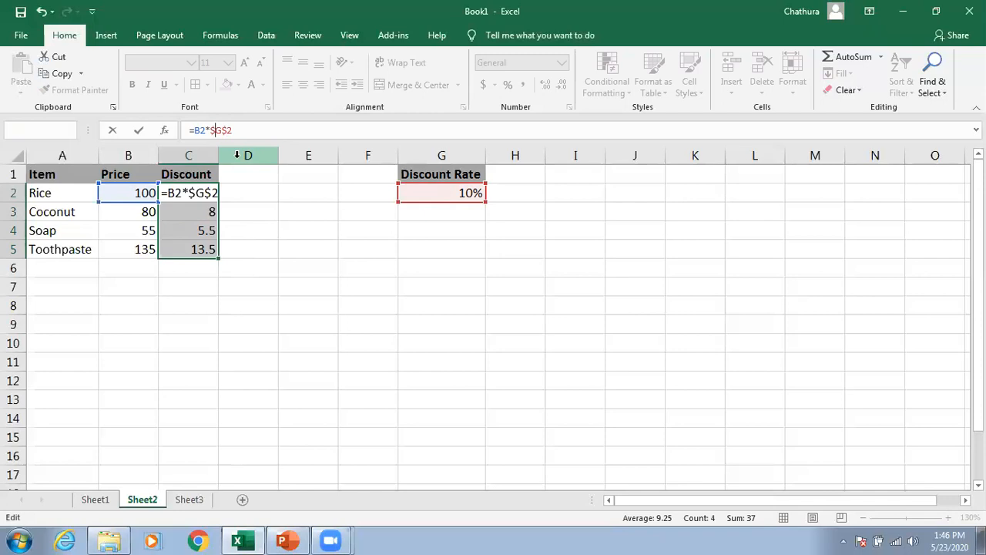
pyautogui.hotkey('ctrl', 'Return')
pyautogui.click(199, 188)
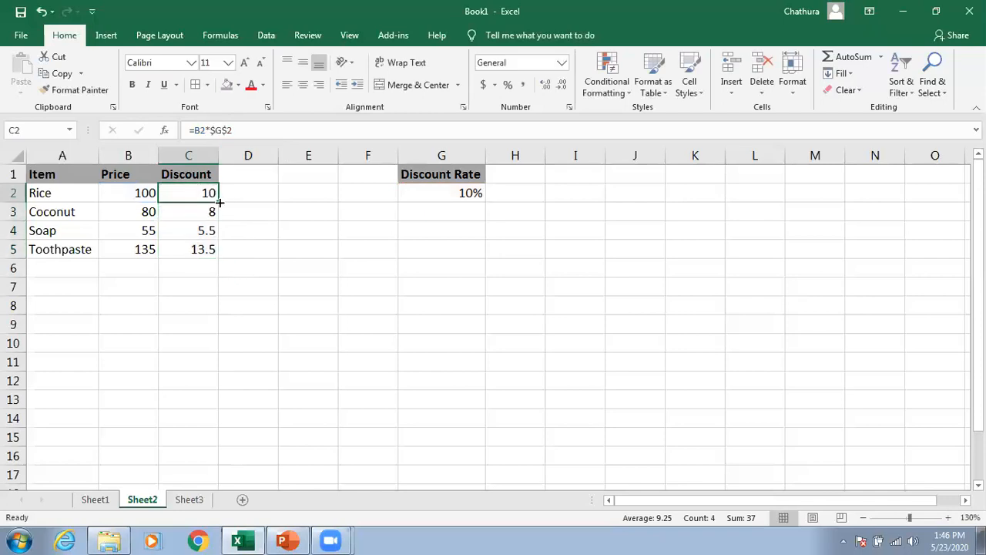
pyautogui.moveTo(218, 206); pyautogui.dragTo(235, 252)
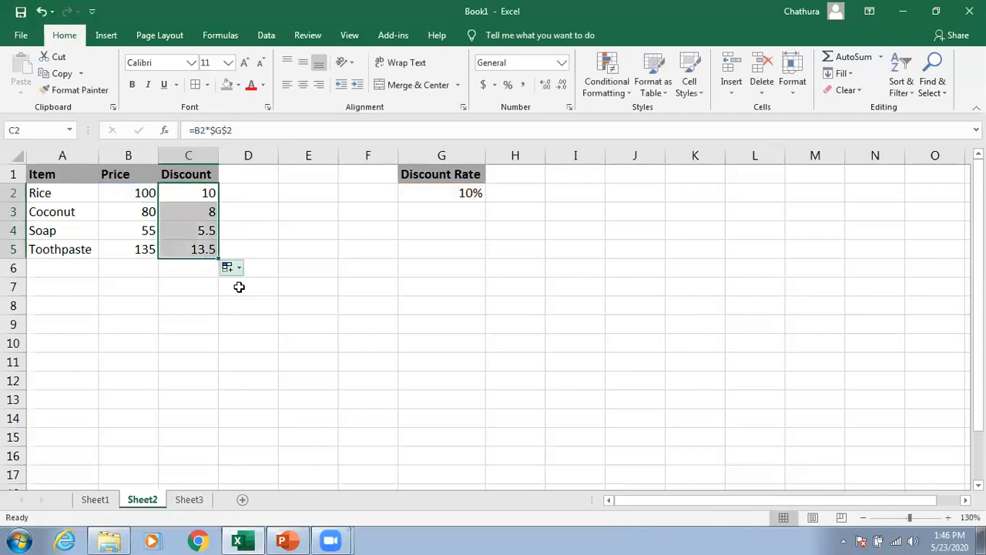
# Step: Rename the C1 header to Price After Discount and autofit column C's width
pyautogui.click(318, 308)
pyautogui.click(200, 192)
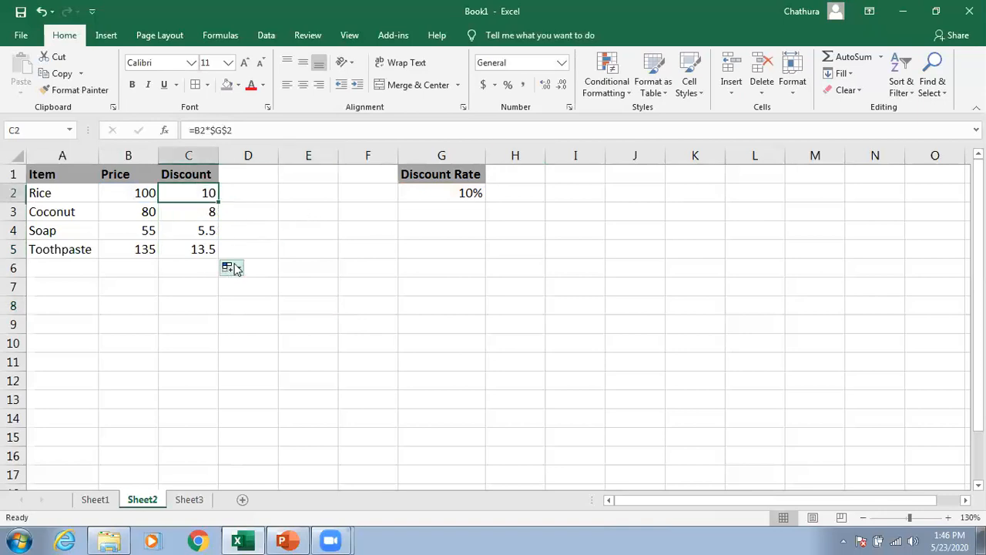
pyautogui.click(203, 175)
pyautogui.click(185, 130)
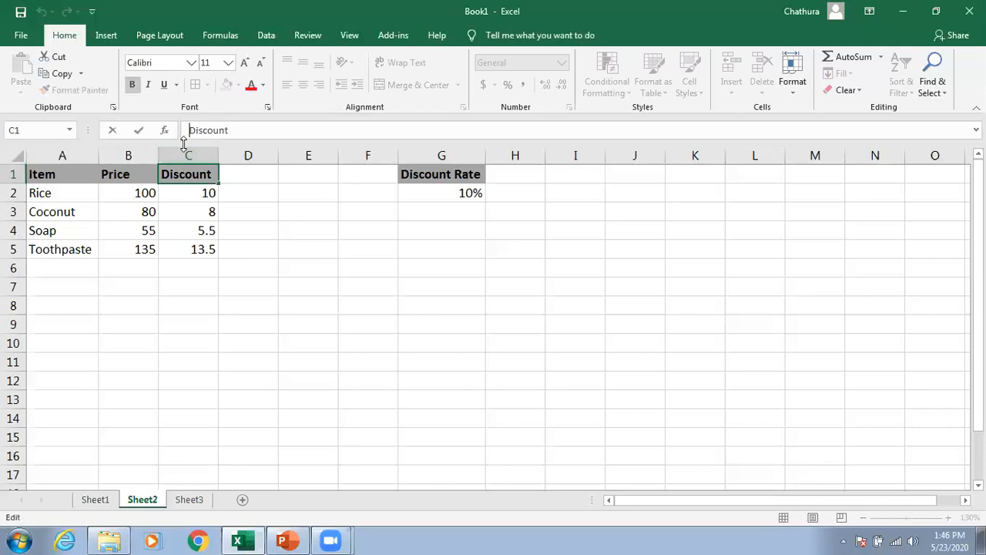
pyautogui.write('Price ')
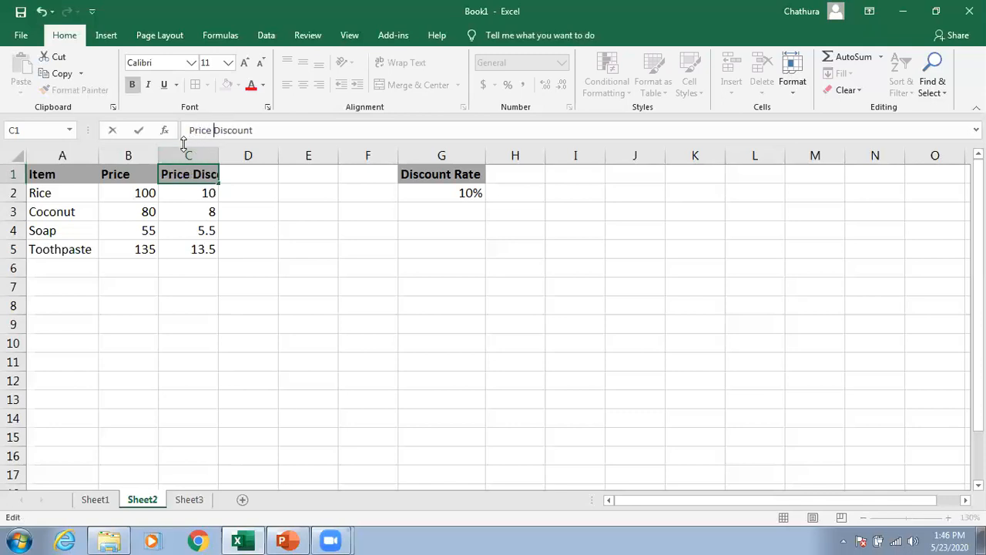
pyautogui.write('after')
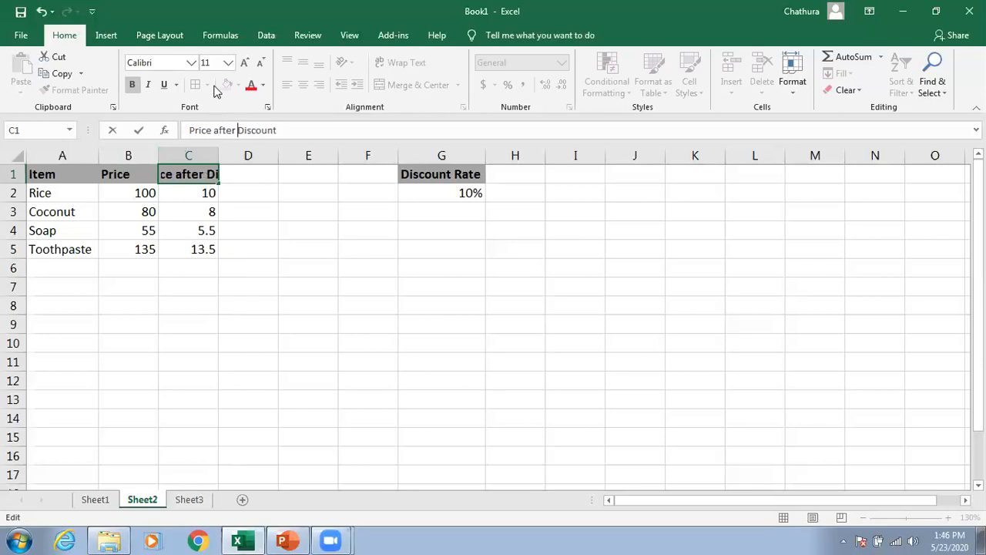
pyautogui.click(215, 130)
pyautogui.press('BackSpace')
pyautogui.write('A')
pyautogui.press('Return')
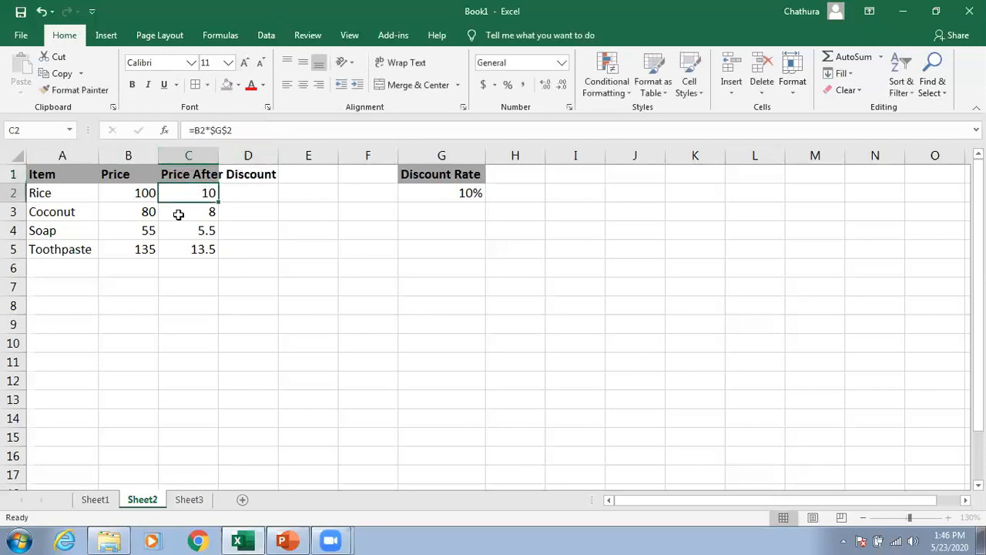
pyautogui.moveTo(217, 160); pyautogui.dragTo(217, 159)
pyautogui.doubleClick(216, 160)
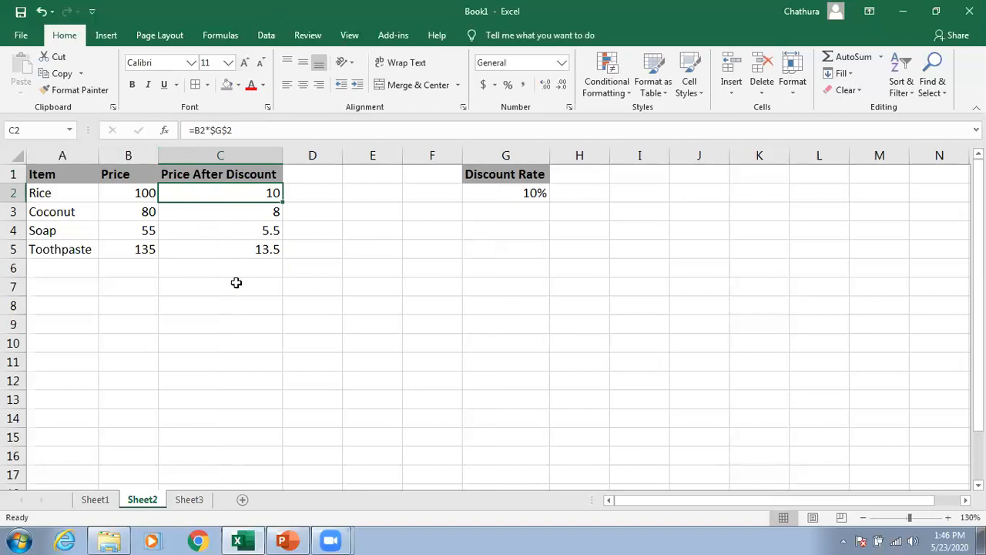
# Step: Change C2's formula to =B2-(B2*$G$2) and fill it down through C5
pyautogui.moveTo(249, 131); pyautogui.dragTo(197, 131)
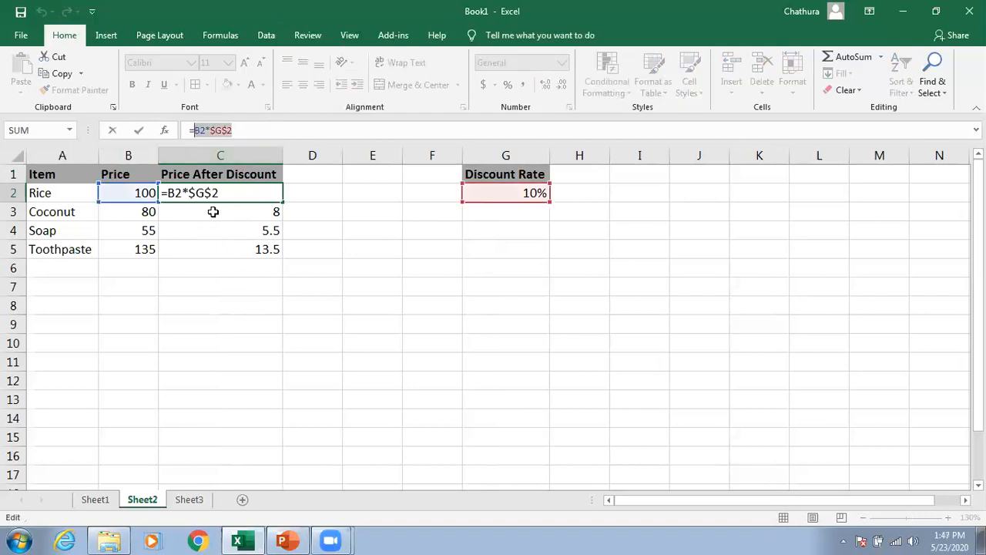
pyautogui.click(197, 133)
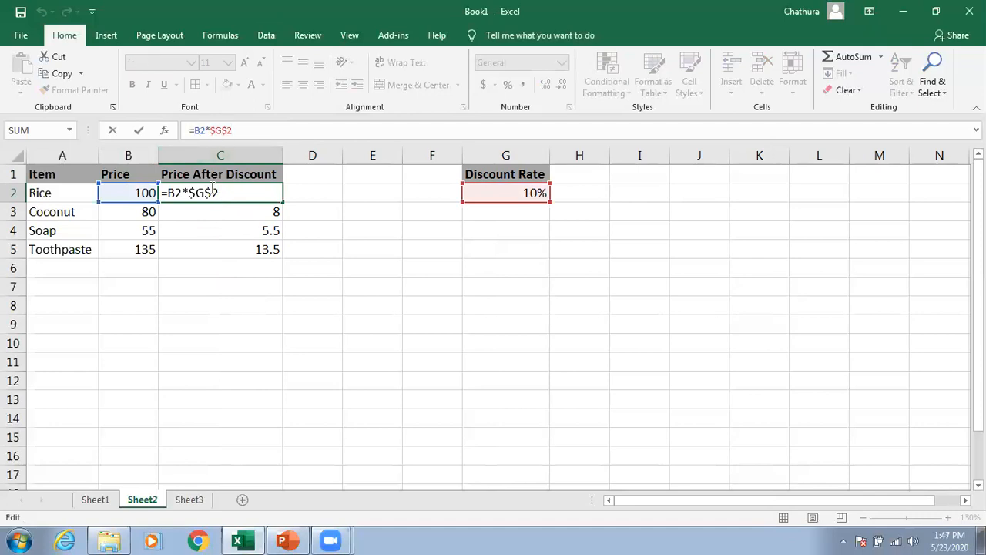
pyautogui.click(132, 193)
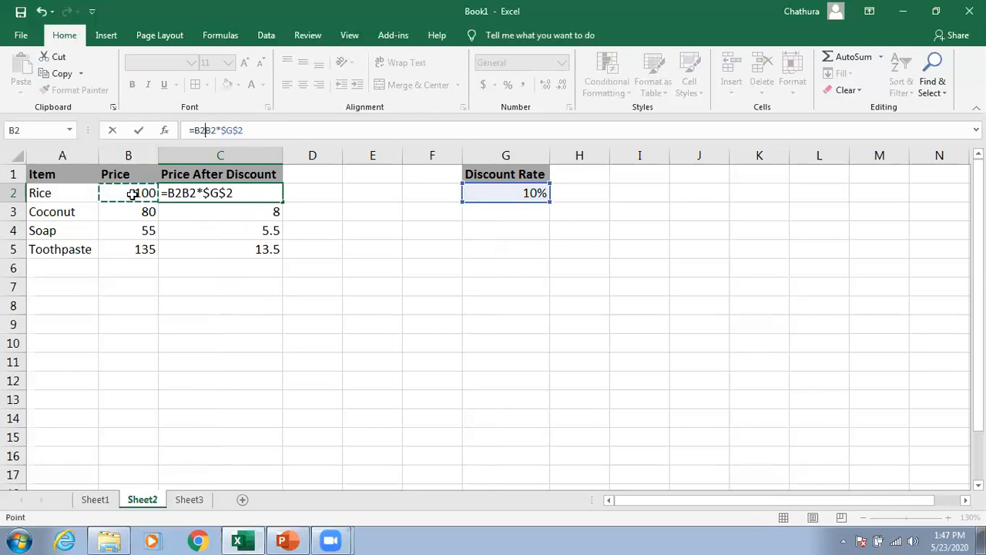
pyautogui.write('-(')
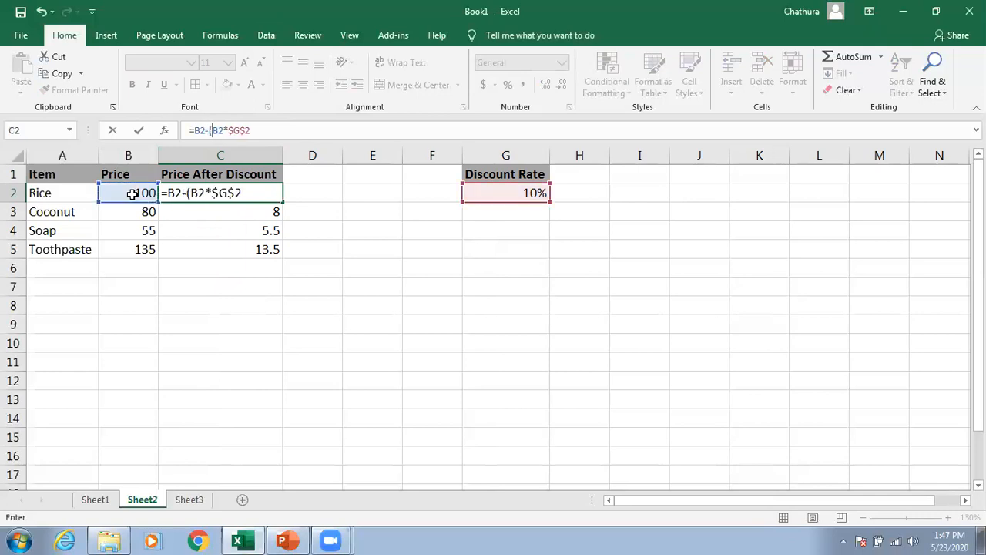
pyautogui.click(260, 130)
pyautogui.write(')')
pyautogui.press('Return')
pyautogui.click(259, 195)
pyautogui.moveTo(279, 196); pyautogui.dragTo(279, 259)
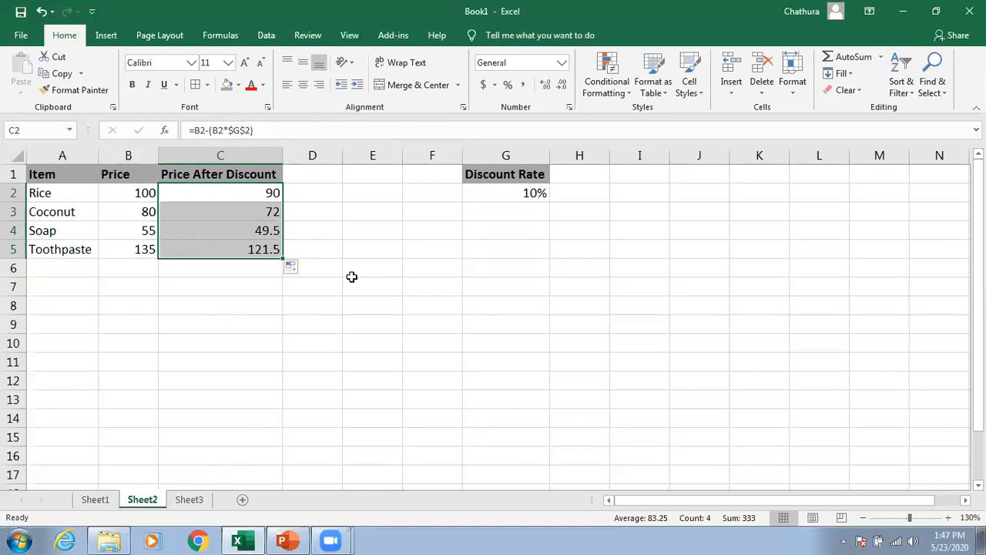
# Step: On Sheet1, enter =RANK(F2,$F$2:$F$6,0) in H2 to rank the first student's total in descending order
pyautogui.click(252, 209)
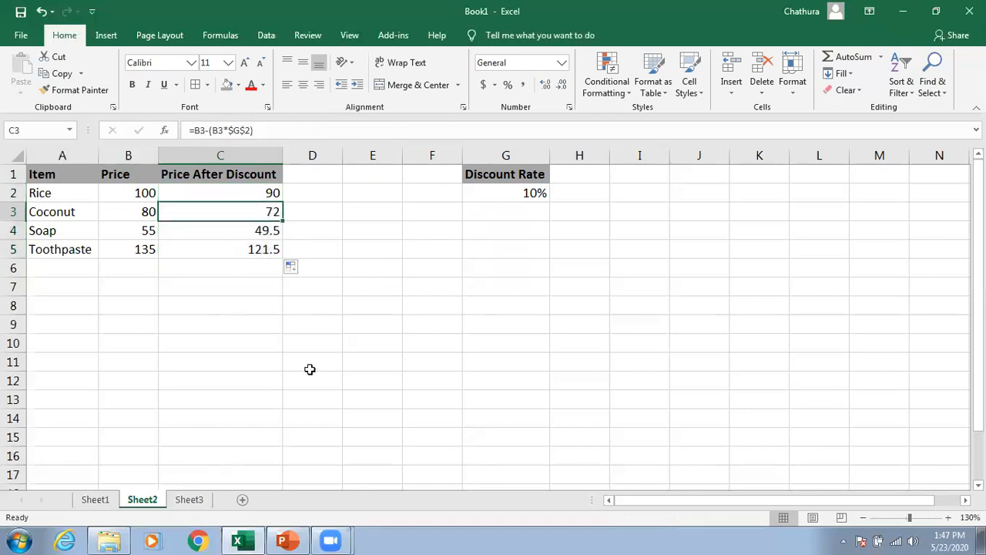
pyautogui.click(94, 499)
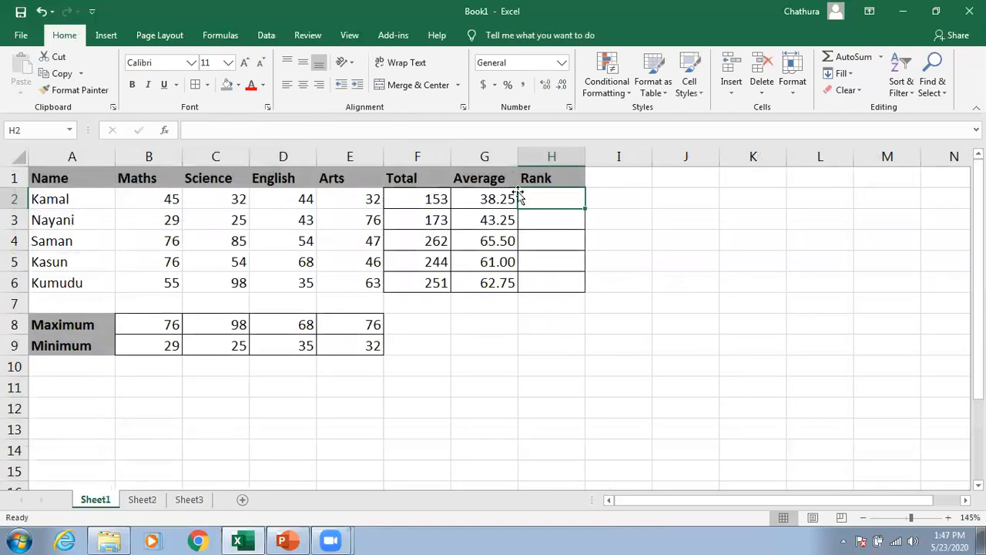
pyautogui.click(534, 234)
pyautogui.click(546, 198)
pyautogui.write('=ran')
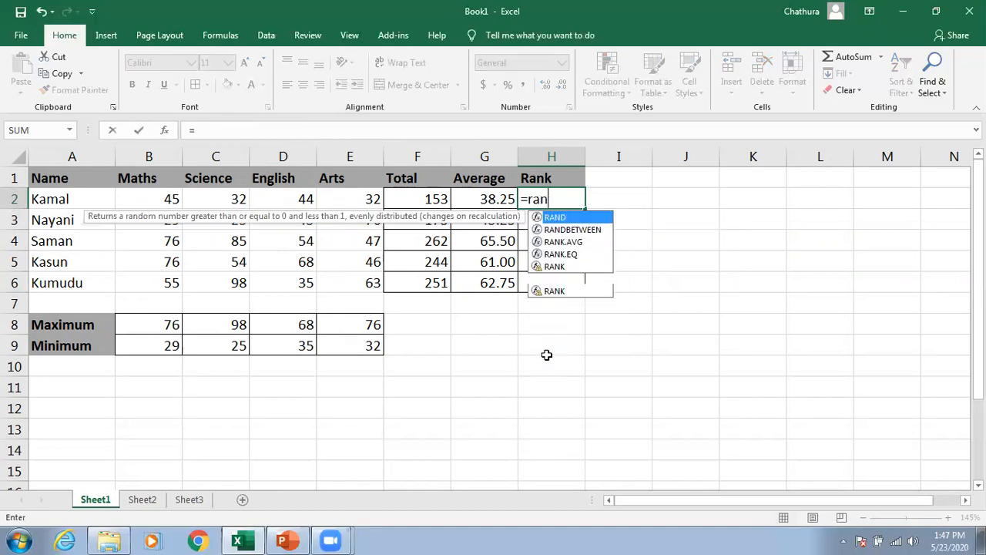
pyautogui.write('k')
pyautogui.press('Down')
pyautogui.press('Down')
pyautogui.press('Tab')
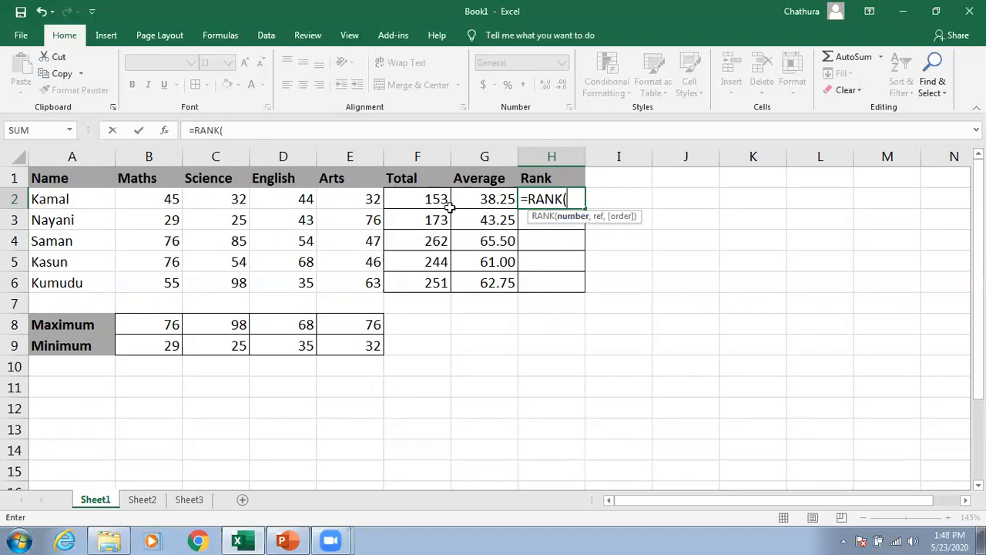
pyautogui.click(427, 202)
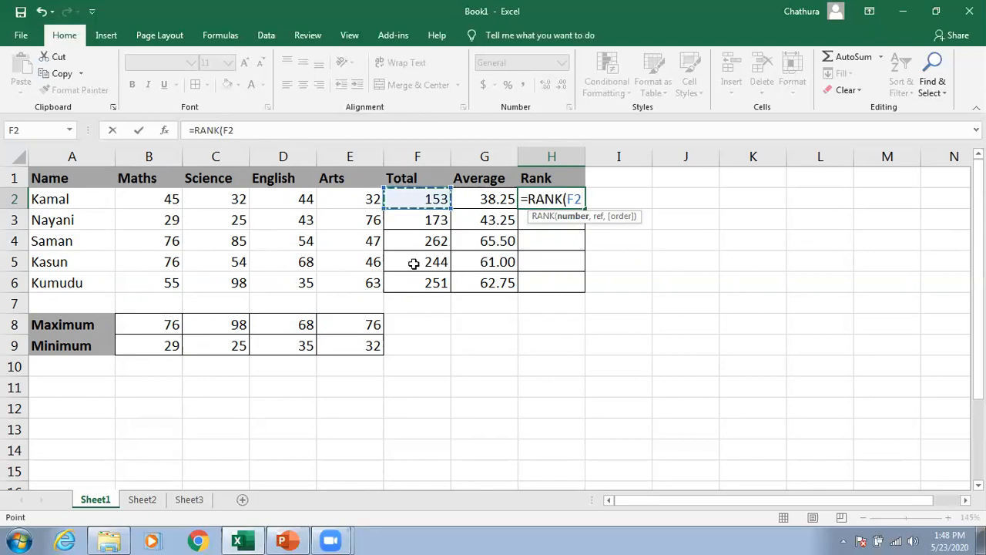
pyautogui.write(',')
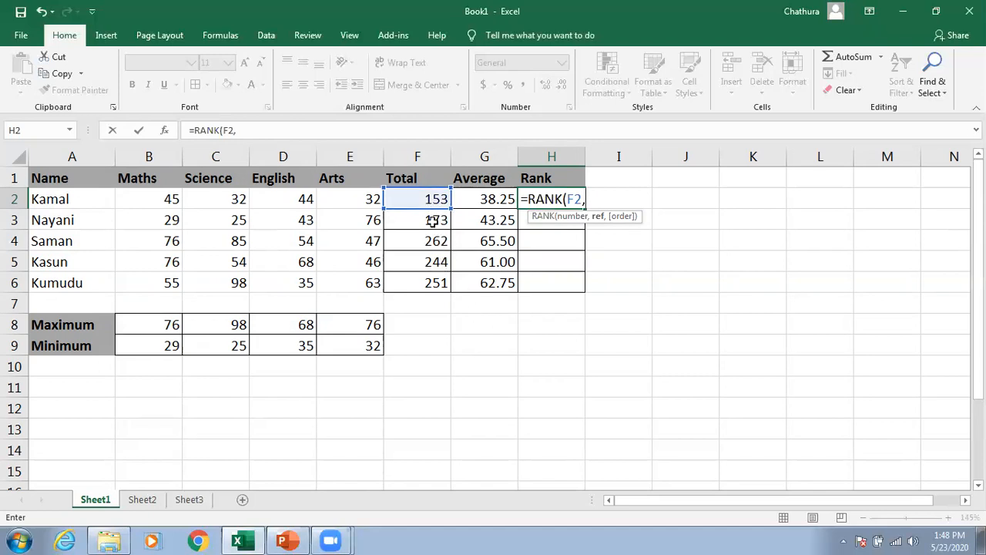
pyautogui.moveTo(429, 198); pyautogui.dragTo(416, 276)
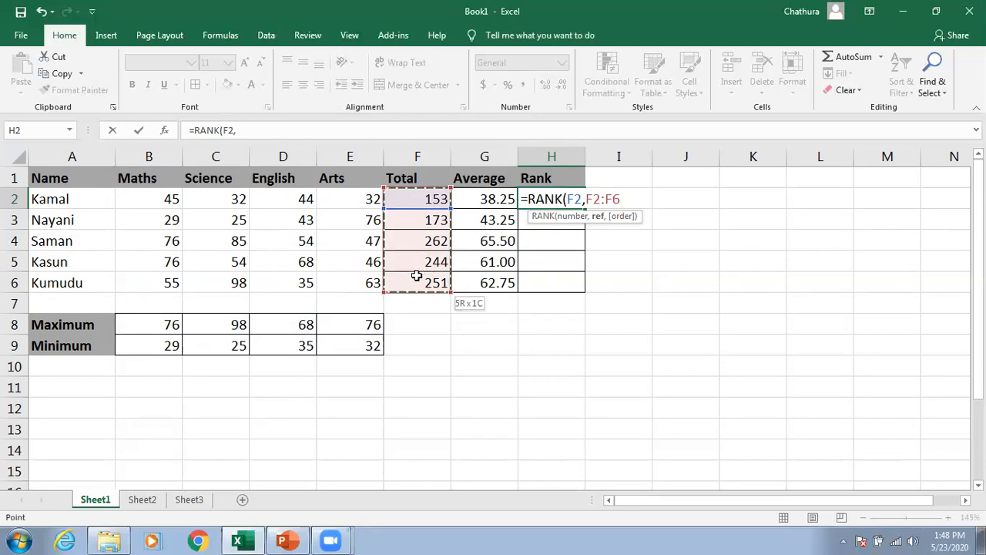
pyautogui.moveTo(416, 276); pyautogui.dragTo(416, 279)
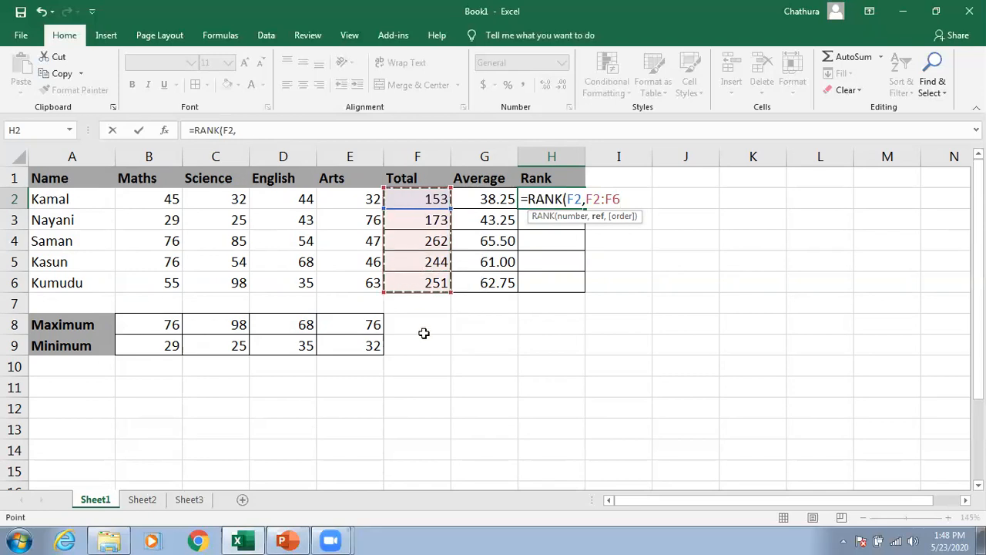
pyautogui.press('F4')
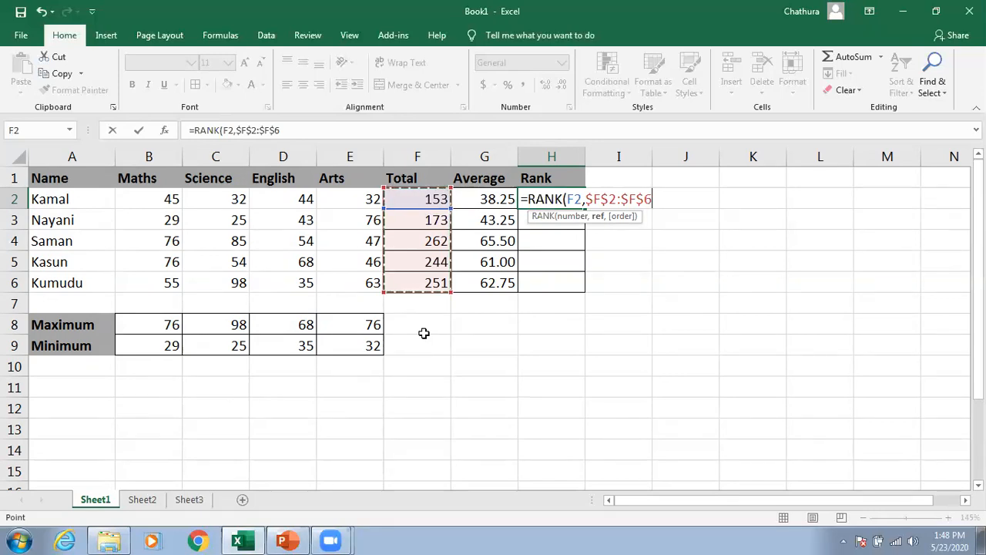
pyautogui.write(',')
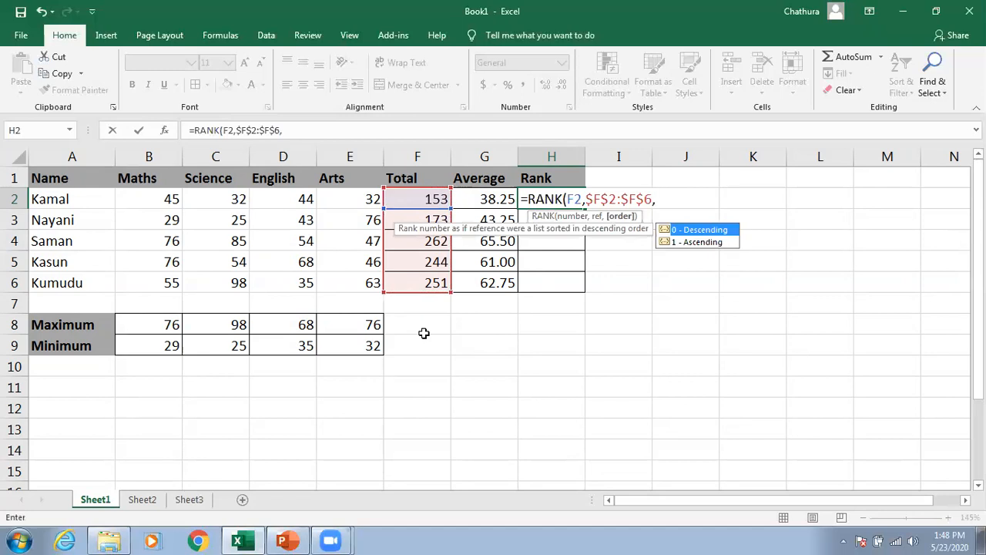
pyautogui.press('Down')
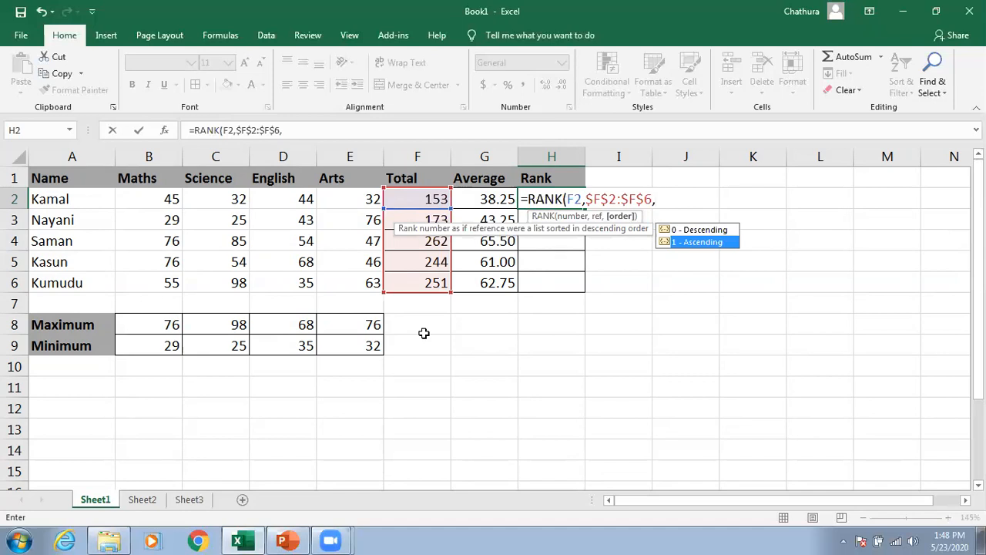
pyautogui.press('Up')
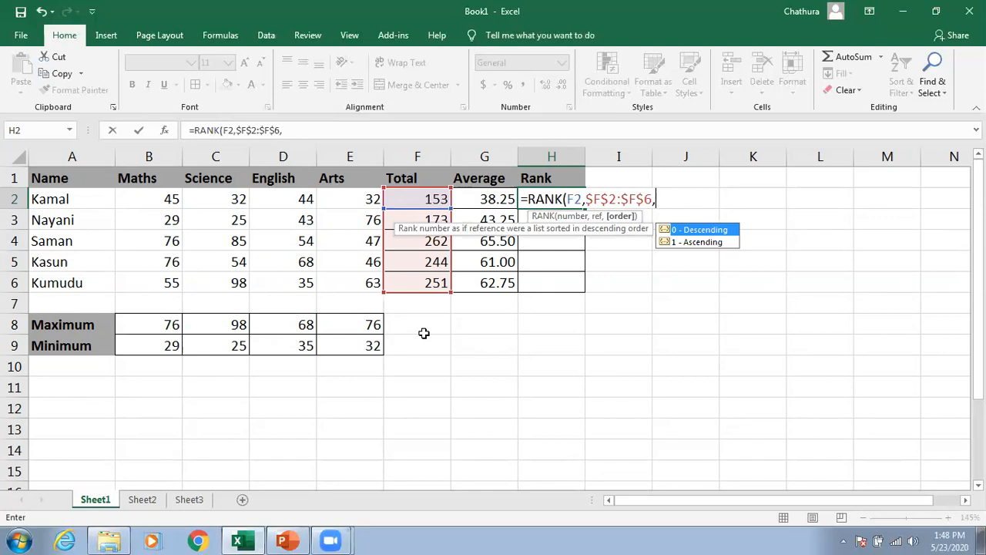
pyautogui.press('Down')
pyautogui.press('Up')
pyautogui.press('Tab')
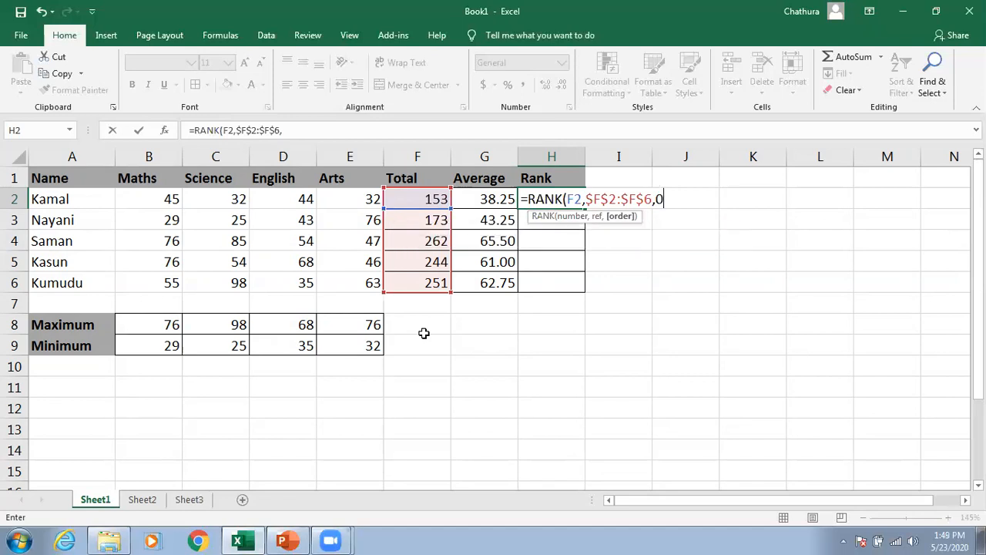
pyautogui.write(')')
pyautogui.press('Return')
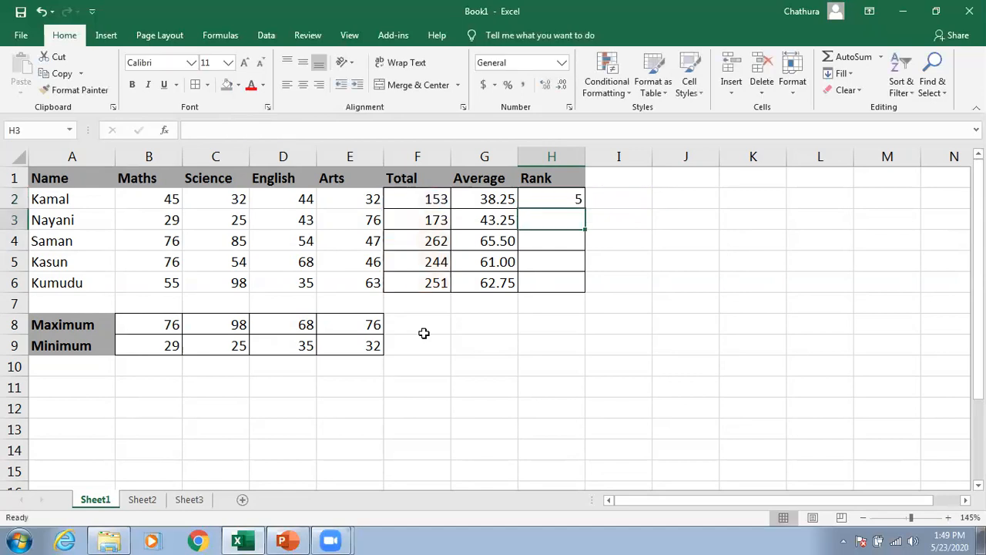
# Step: Fill H2's rank formula down through H6 and check the copied formulas in the Rank column
pyautogui.click(430, 197)
pyautogui.click(540, 202)
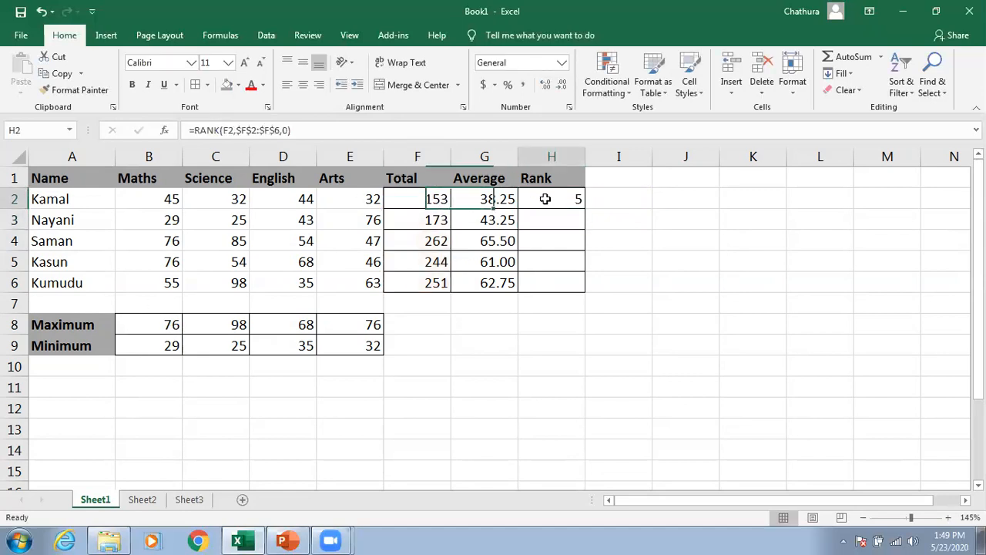
pyautogui.moveTo(585, 209); pyautogui.dragTo(578, 286)
pyautogui.click(569, 346)
pyautogui.click(569, 222)
pyautogui.click(565, 238)
pyautogui.click(565, 265)
pyautogui.click(568, 283)
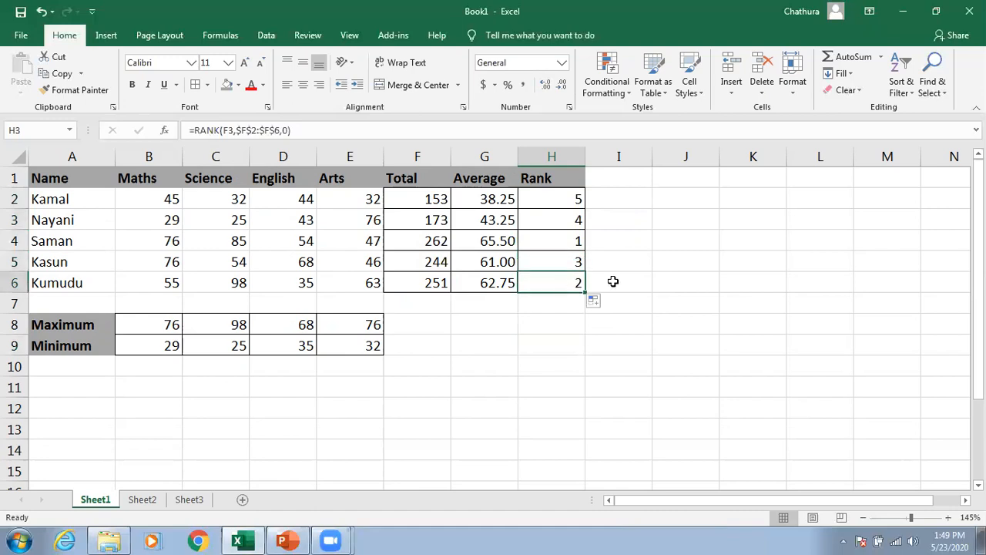